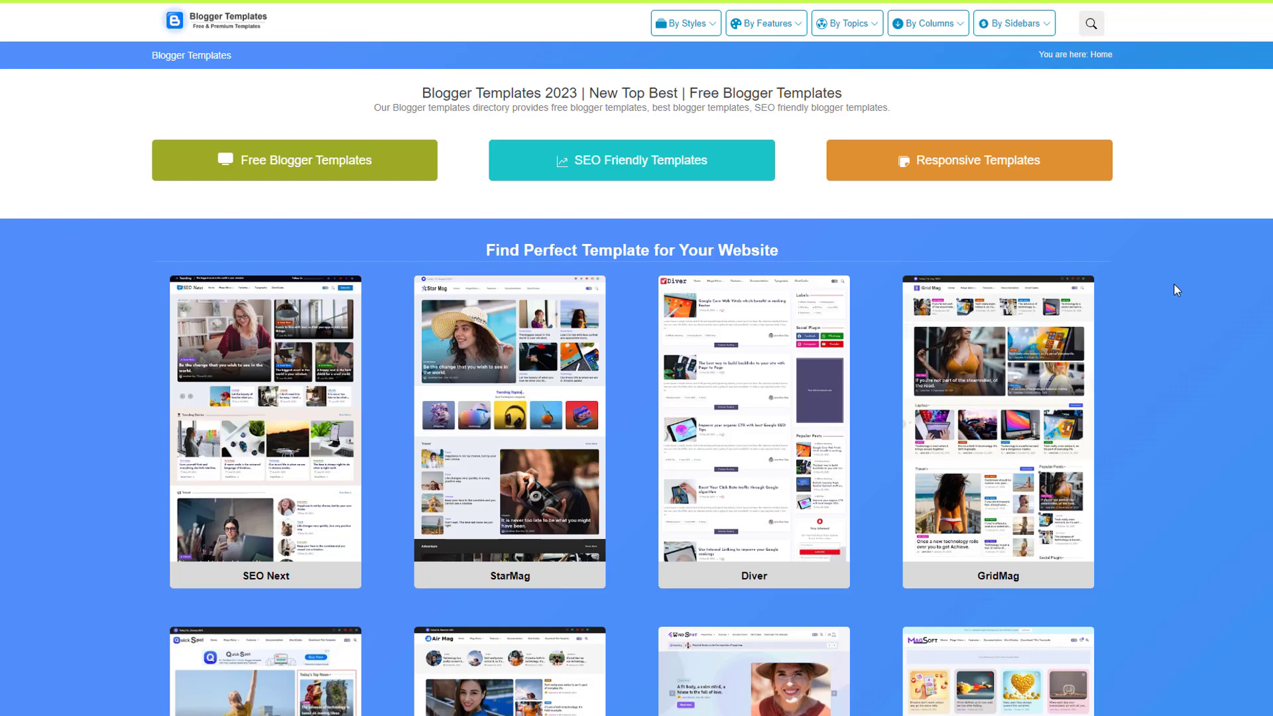
- Browse the free Blogger template gallery and open the Shopping template's details page
scroll(1173, 287, down, 8)
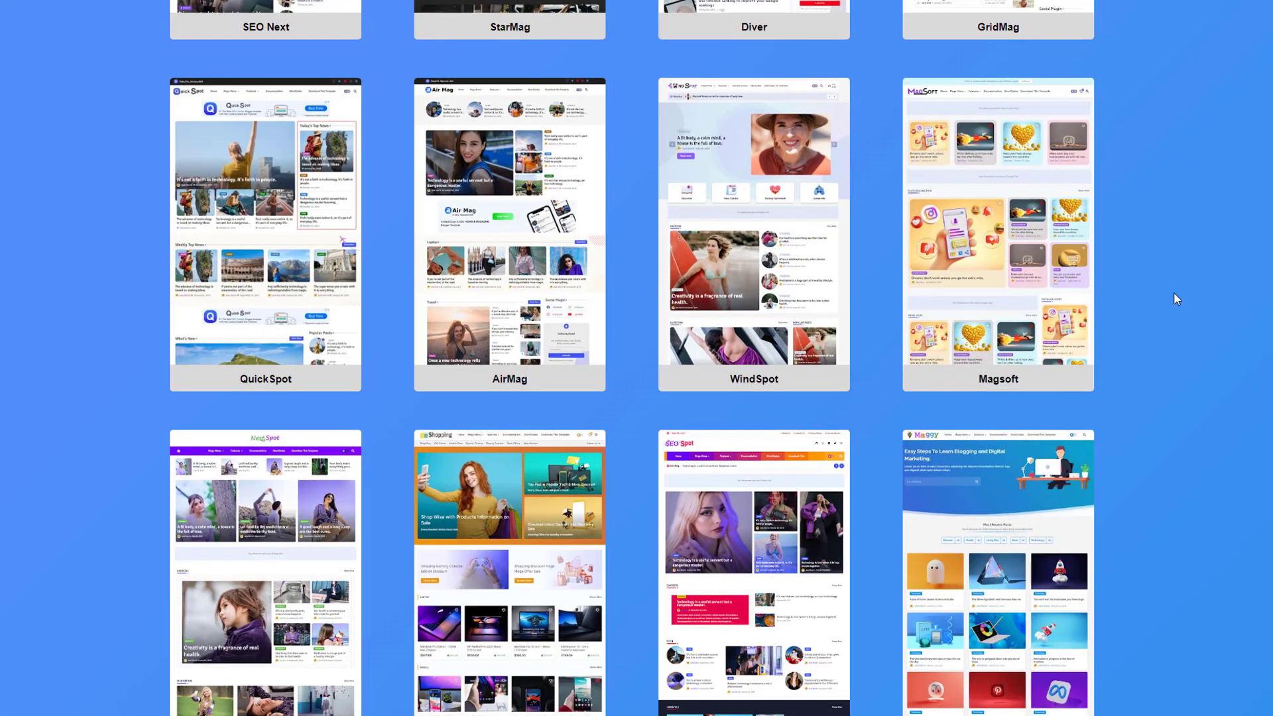
scroll(1174, 294, up, 6)
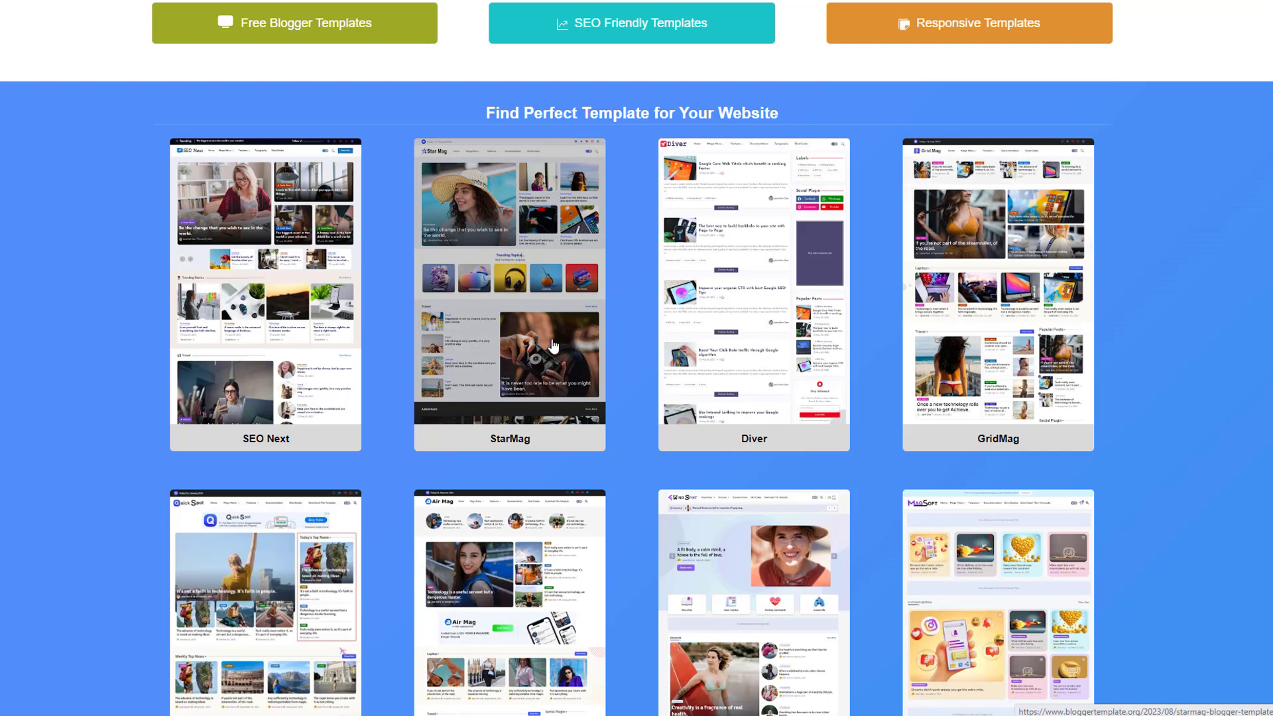
scroll(554, 345, down, 3)
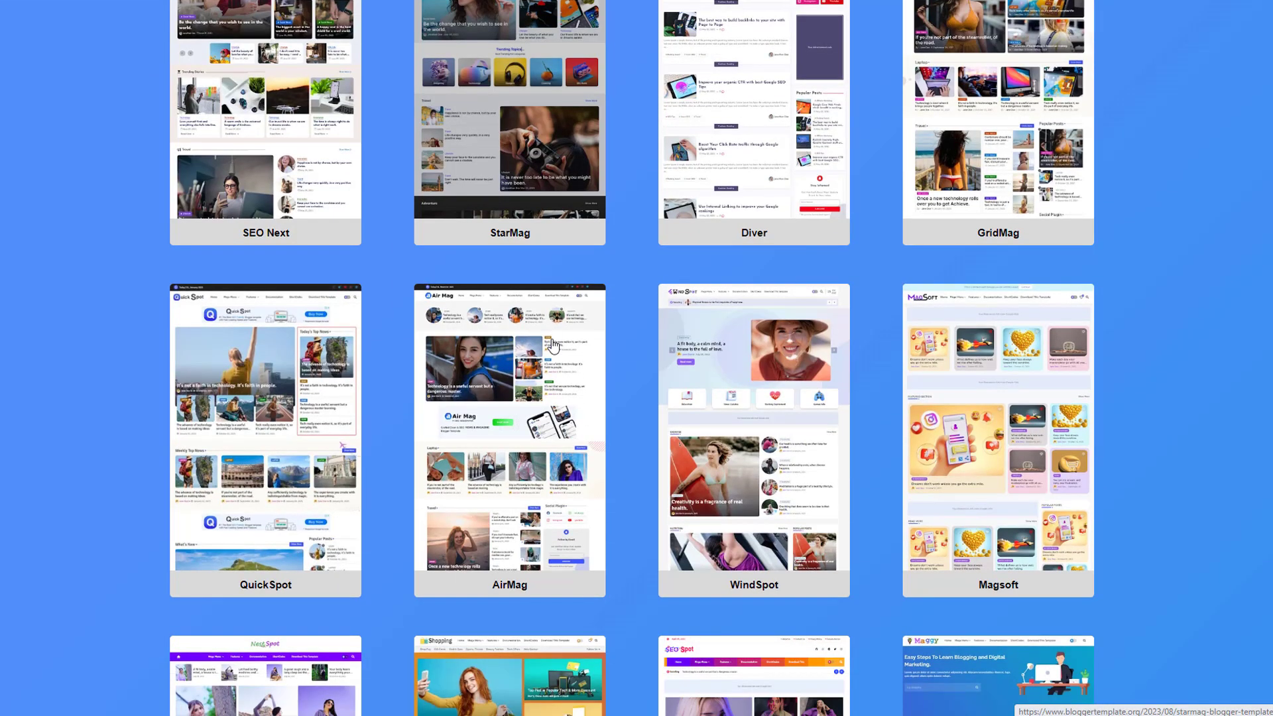
scroll(554, 345, down, 3)
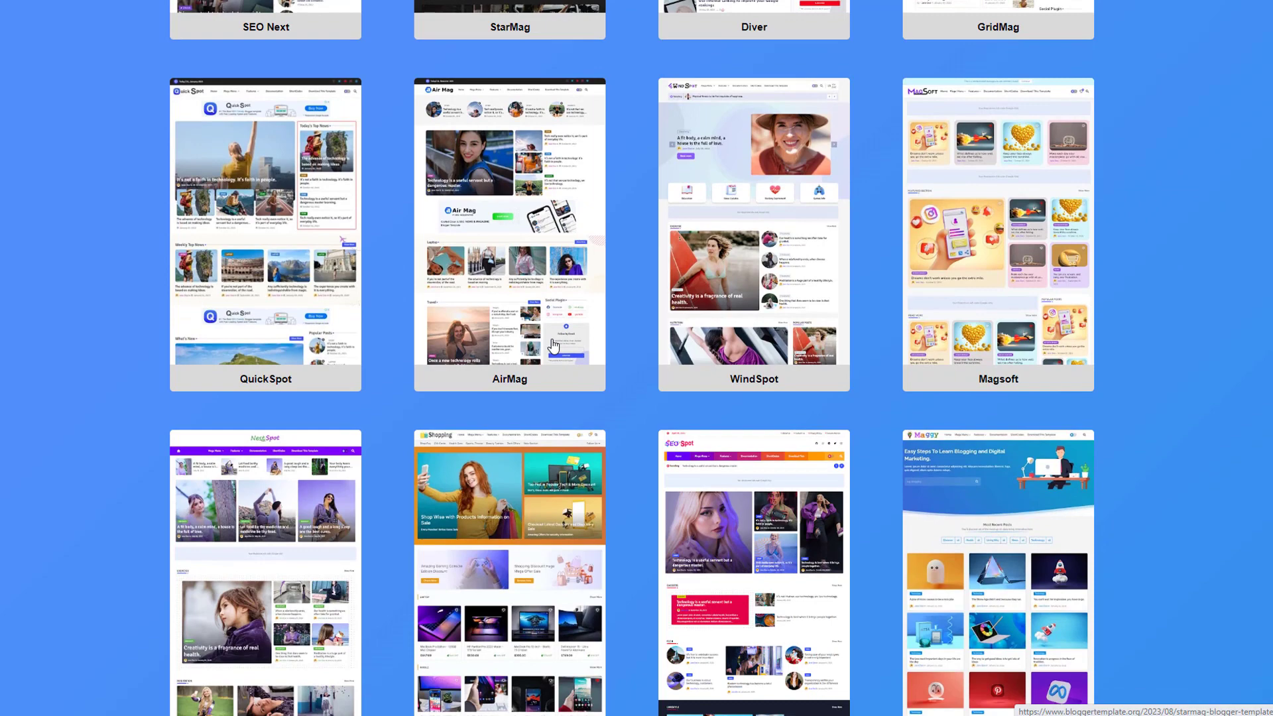
scroll(553, 345, up, 6)
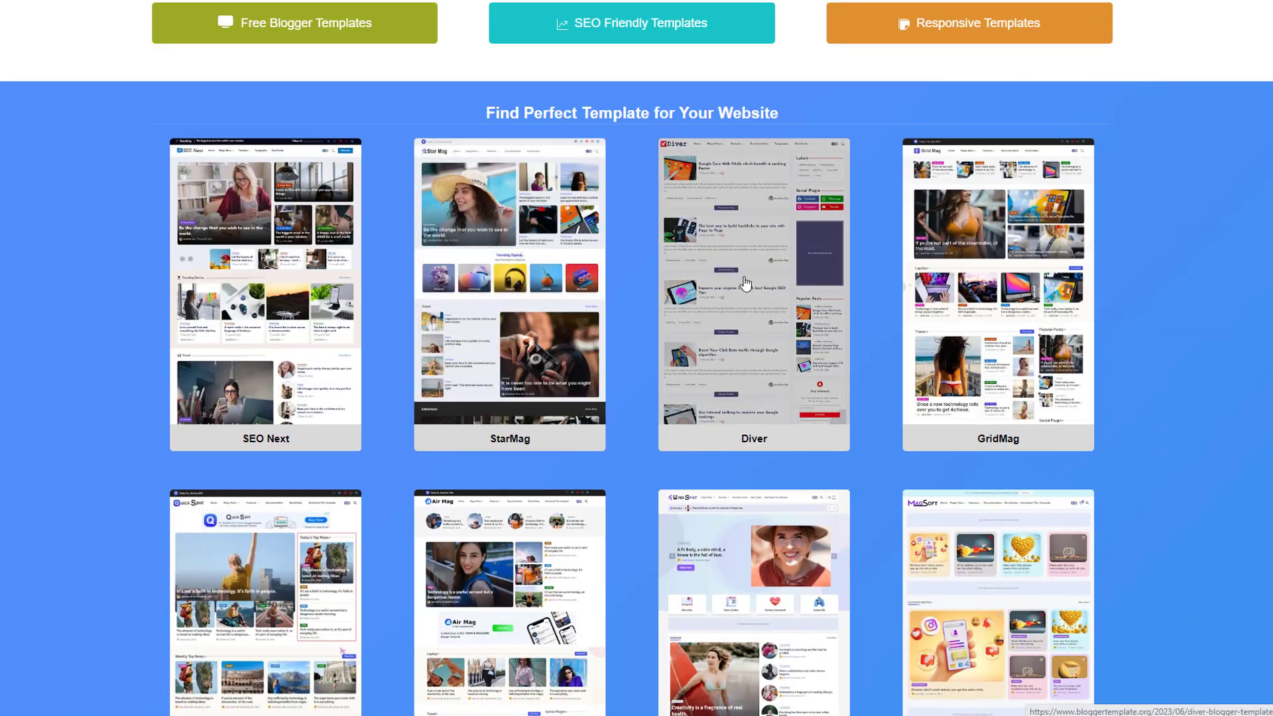
scroll(782, 374, down, 6)
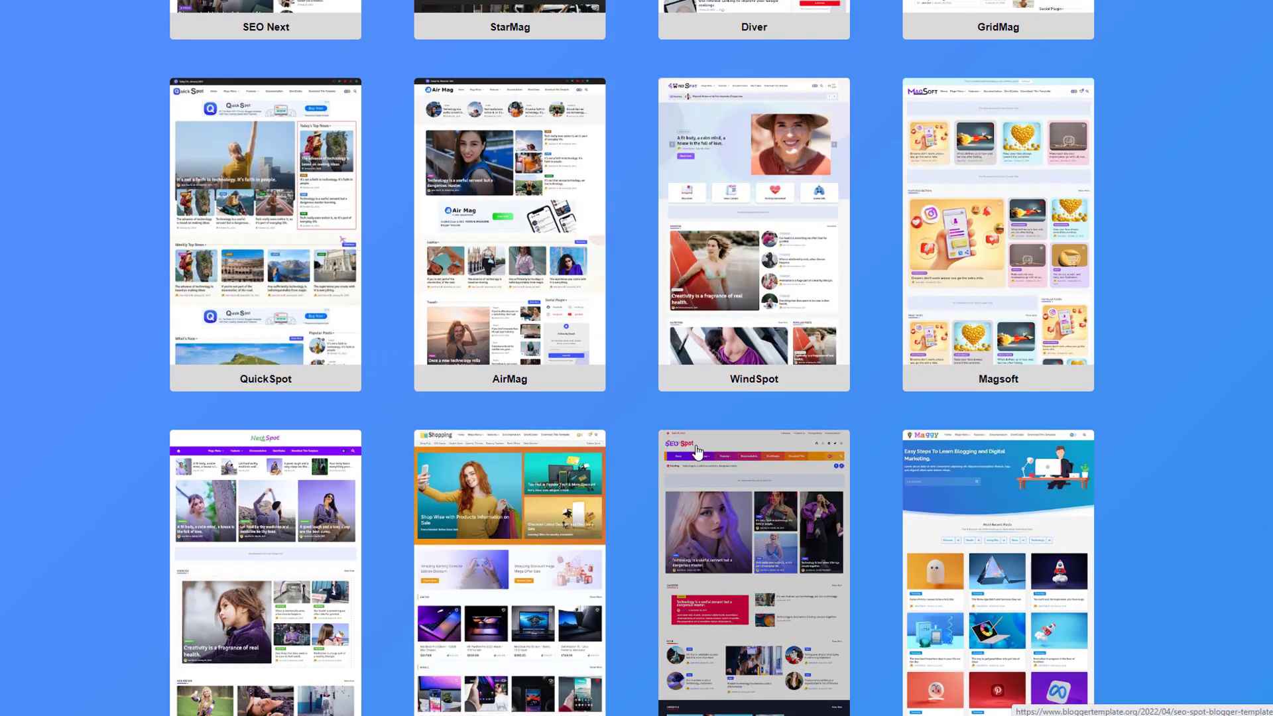
scroll(1170, 357, down, 4)
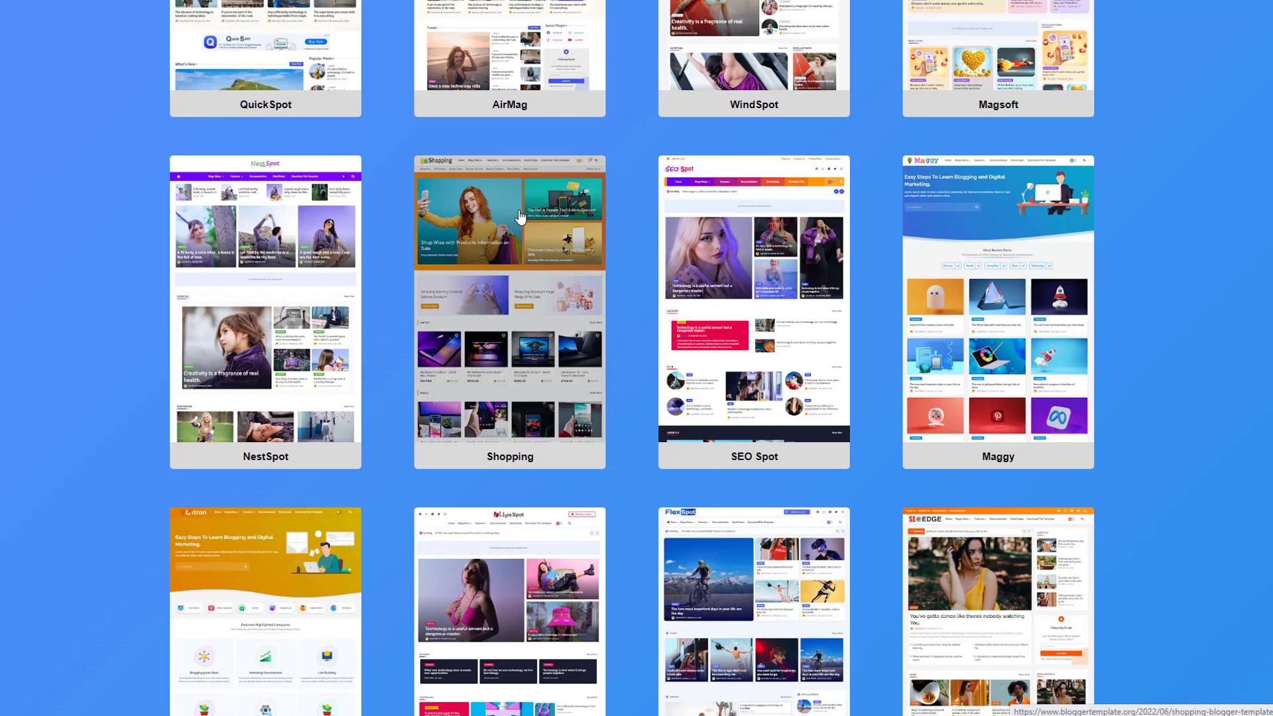
scroll(540, 335, down, 1)
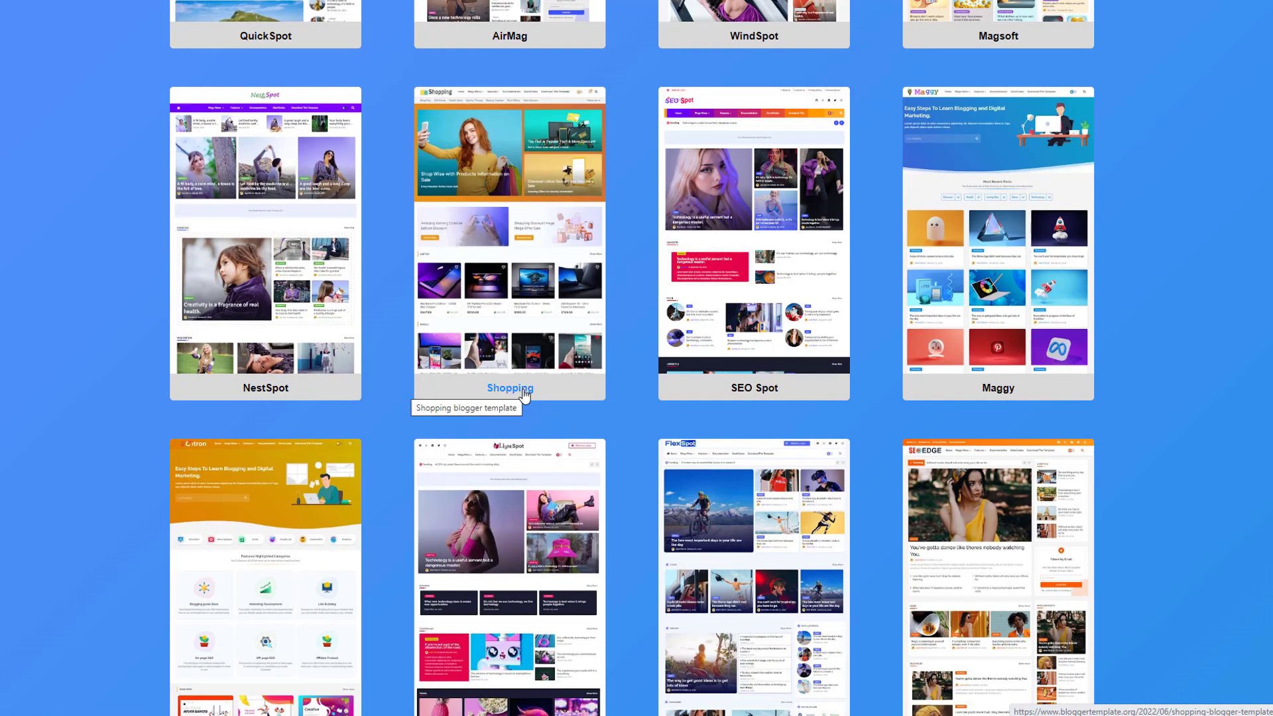
click(524, 310)
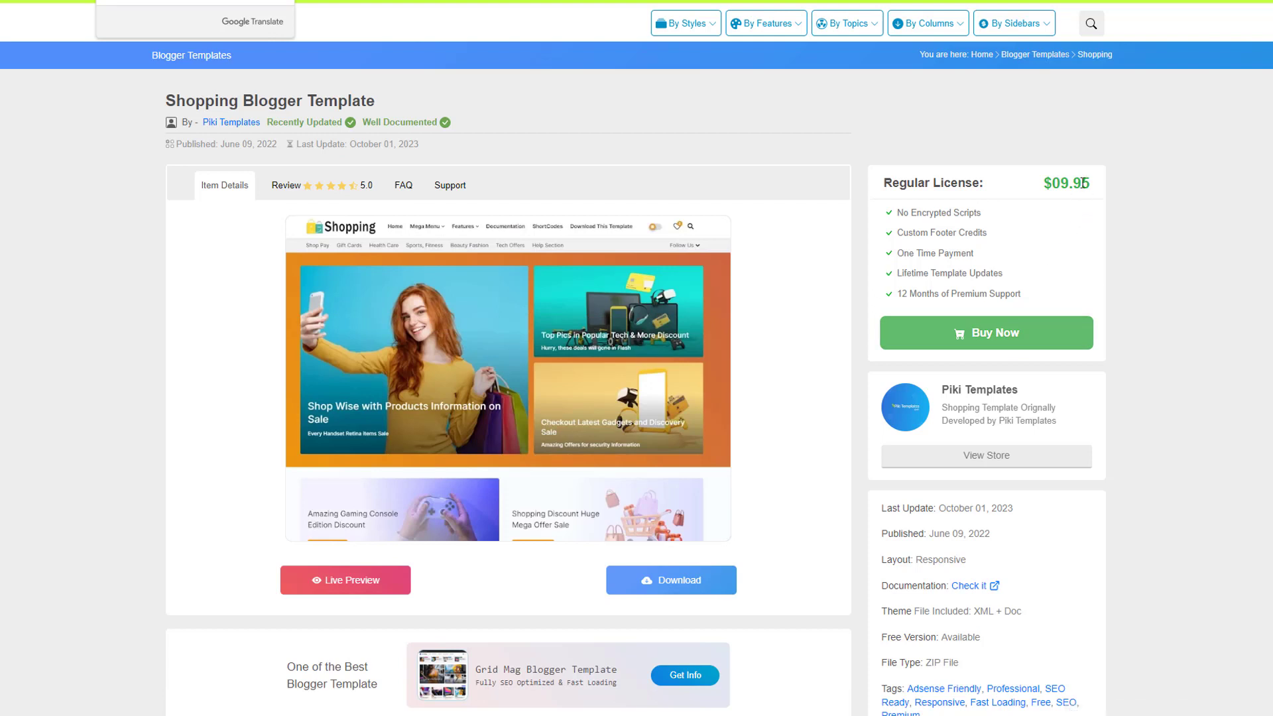
- Open the Shopping template's live preview and examine its banners and product sections from Laptop to Innovation
click(362, 584)
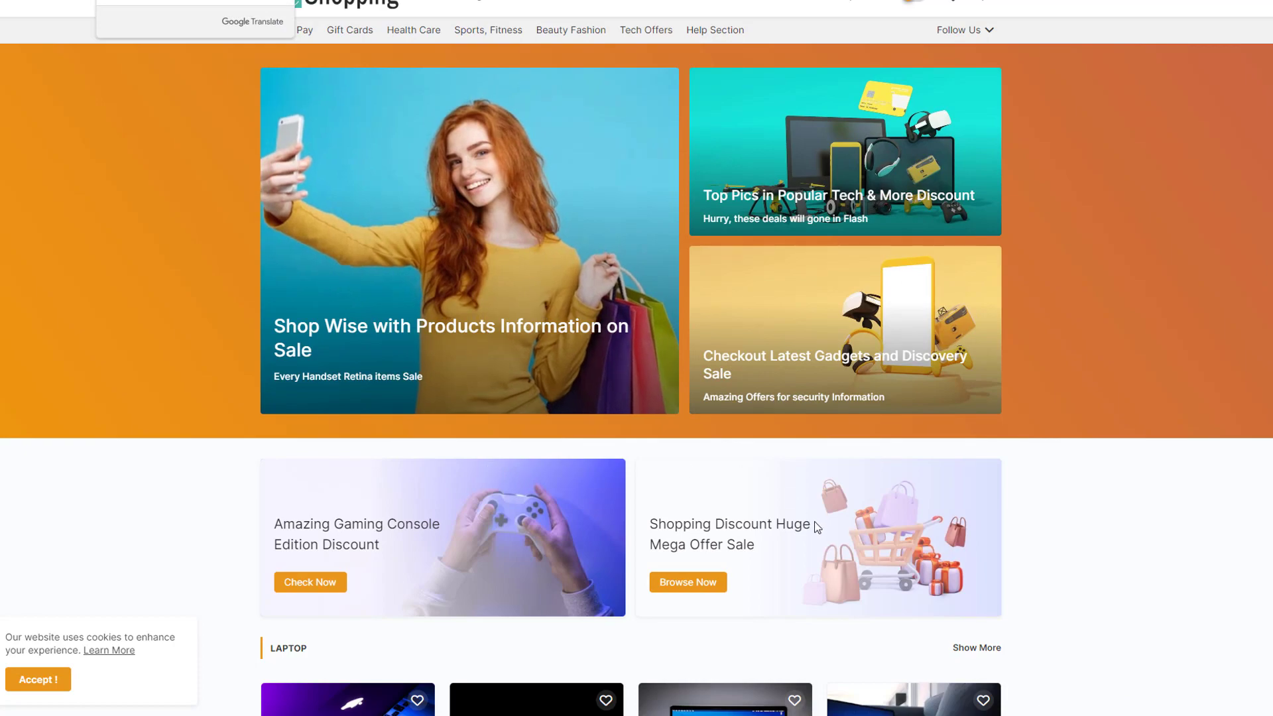
scroll(760, 560, down, 4)
scroll(760, 561, down, 4)
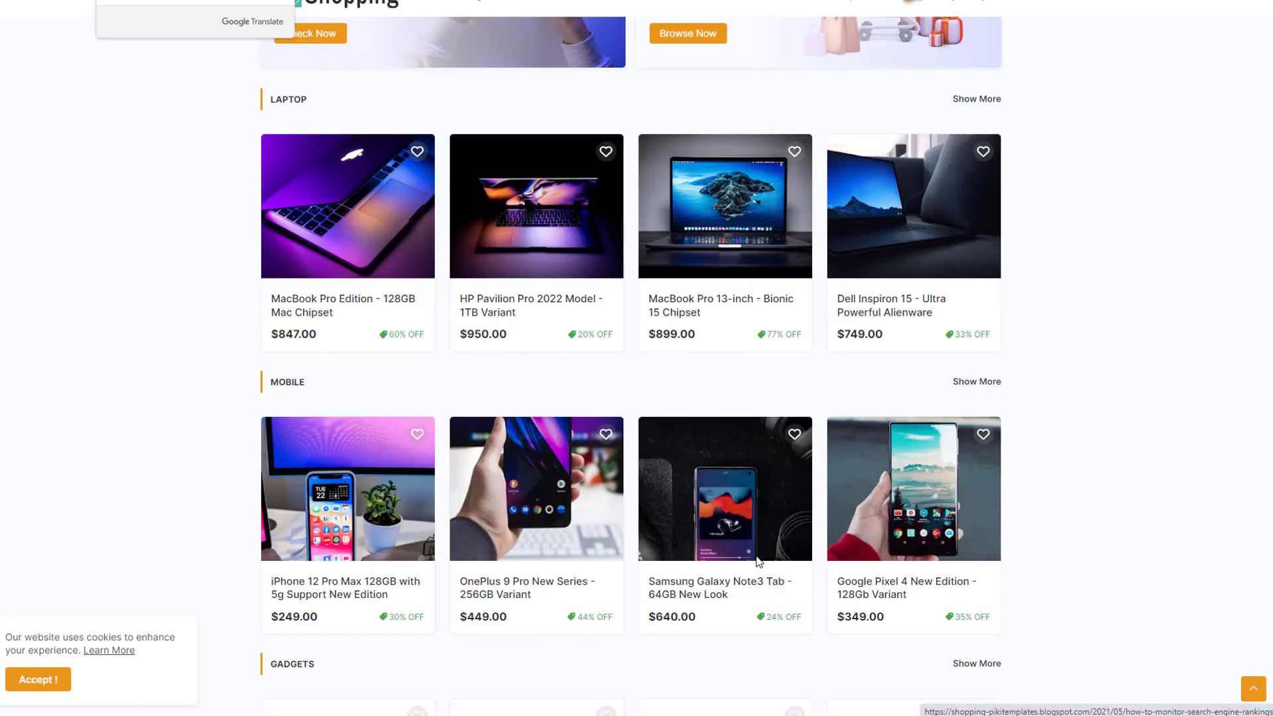
scroll(758, 563, up, 2)
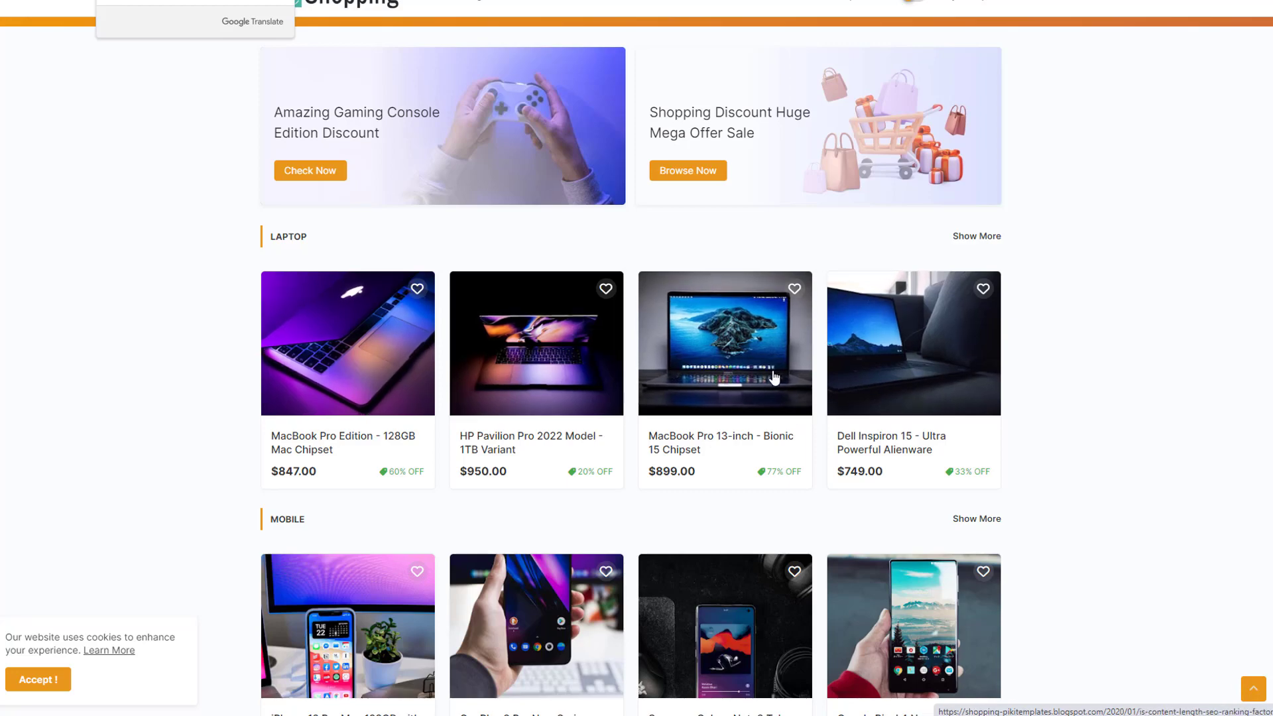
scroll(771, 292, up, 5)
scroll(771, 292, up, 1)
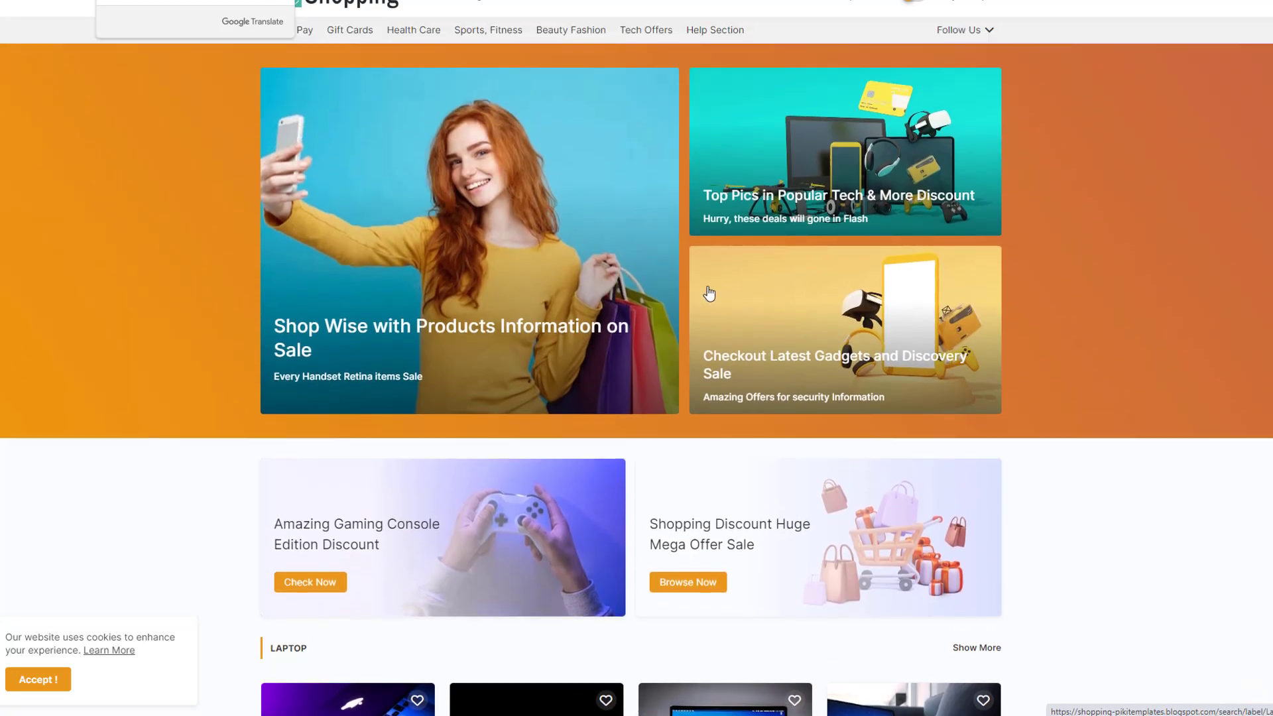
scroll(788, 378, down, 14)
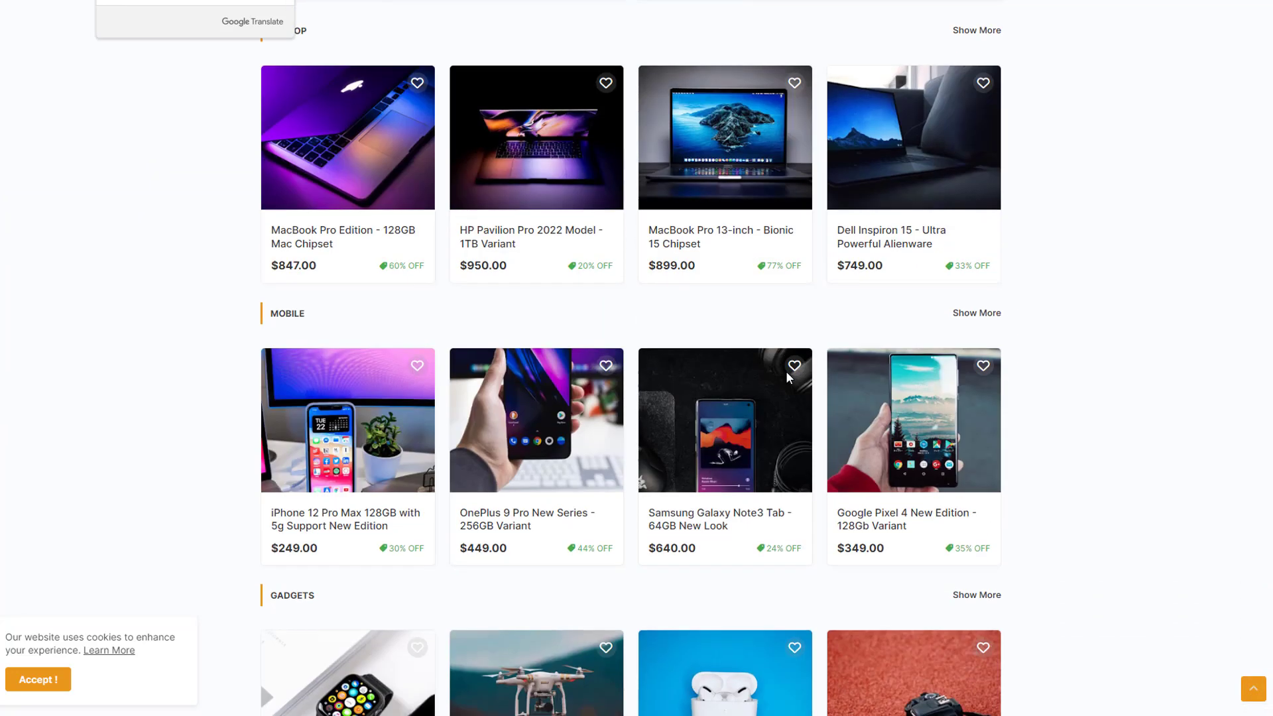
scroll(788, 377, down, 5)
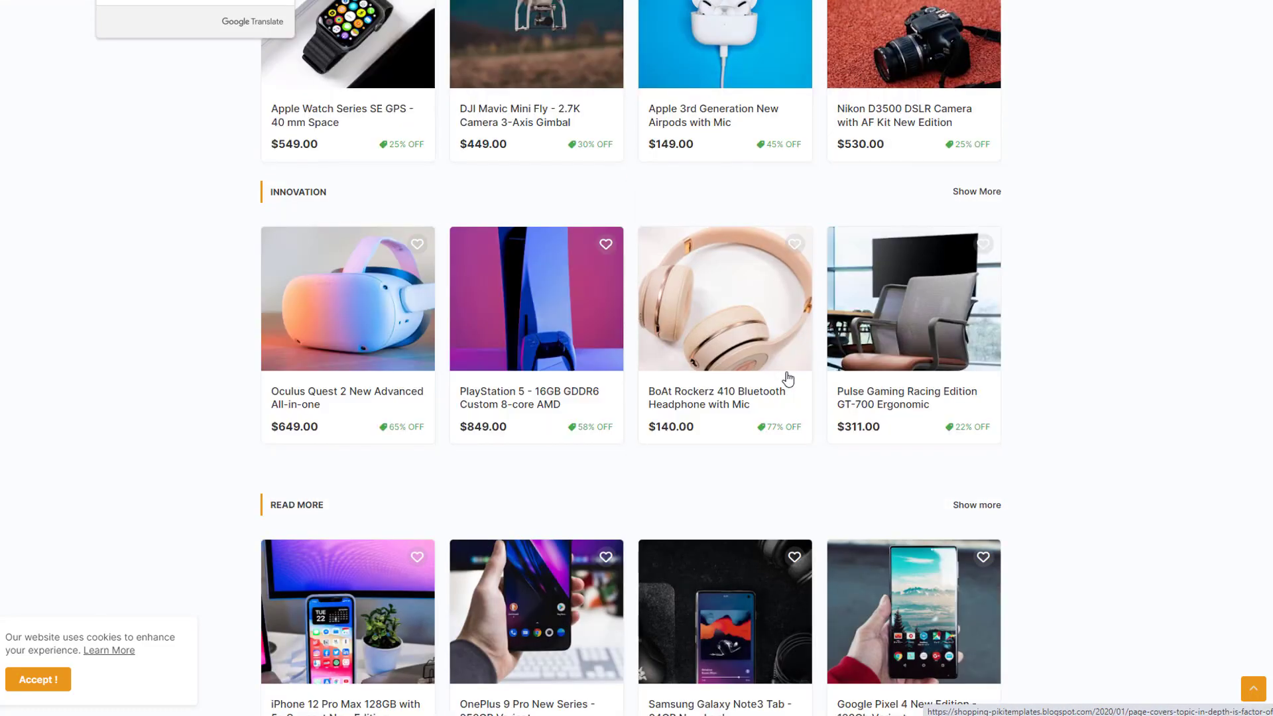
scroll(788, 378, up, 6)
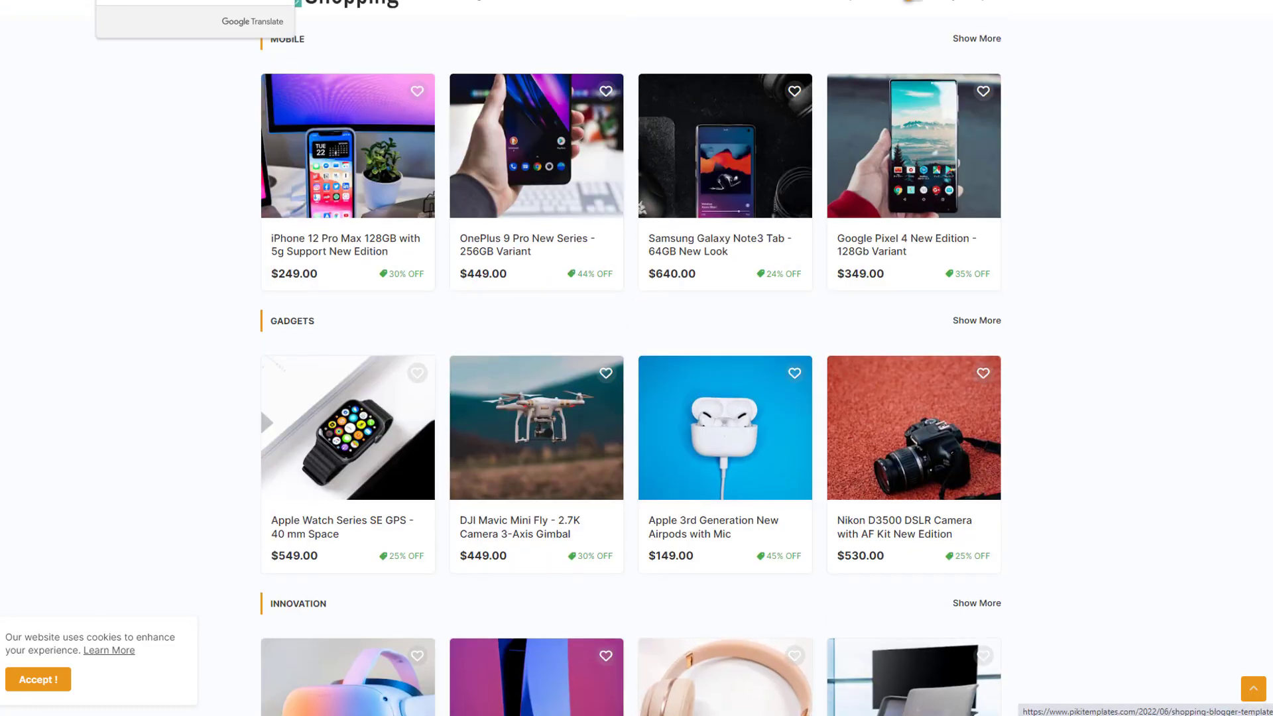
- Request the Shopping template's free version from its details page and cancel the file download
click(850, 2)
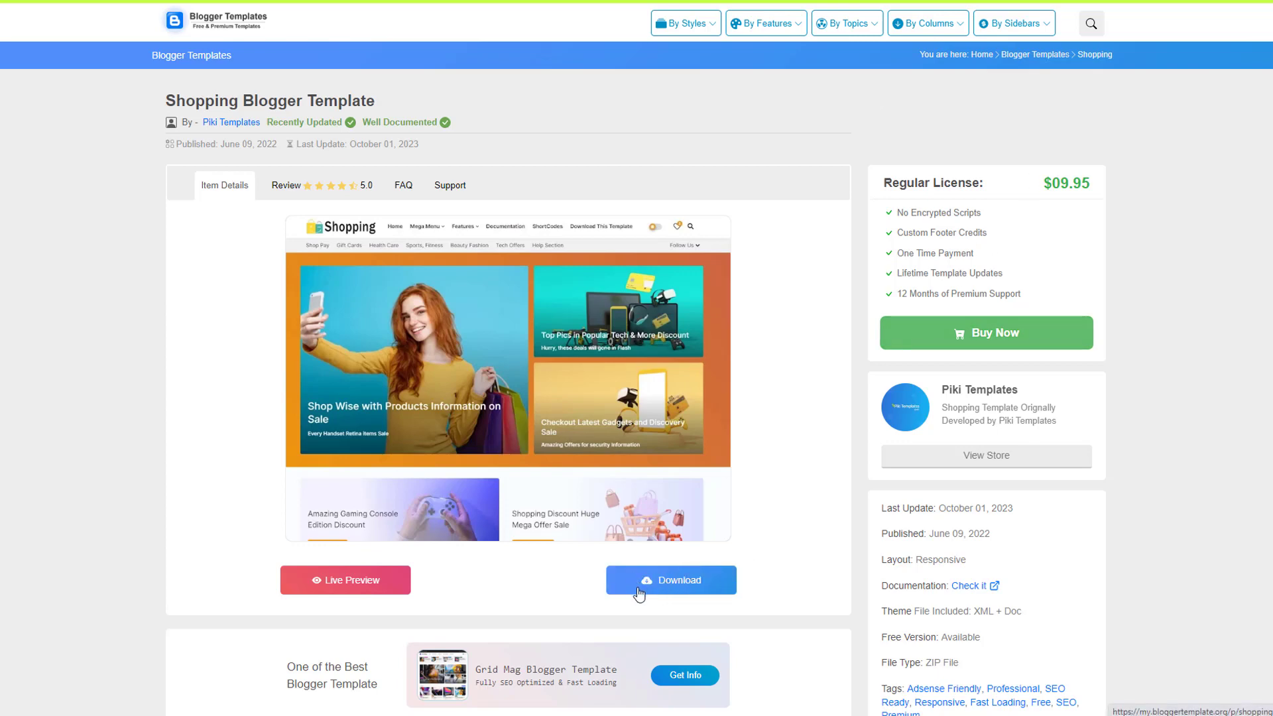
click(679, 579)
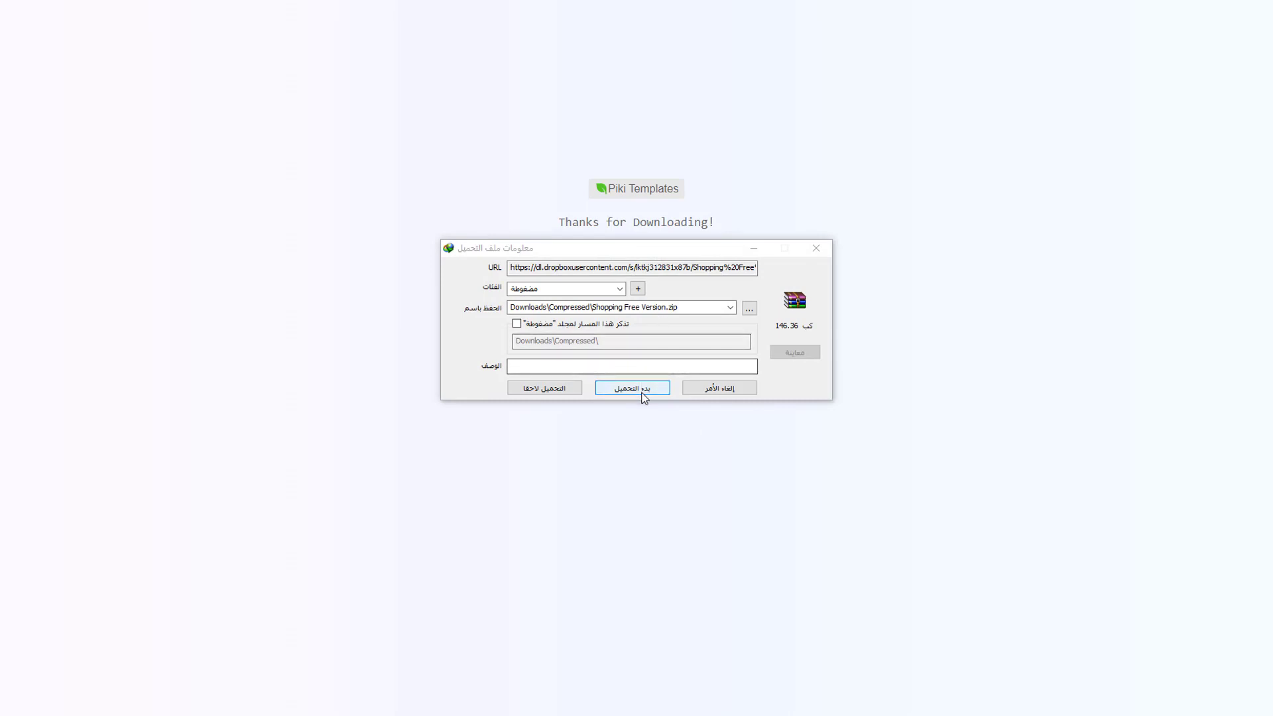
click(816, 248)
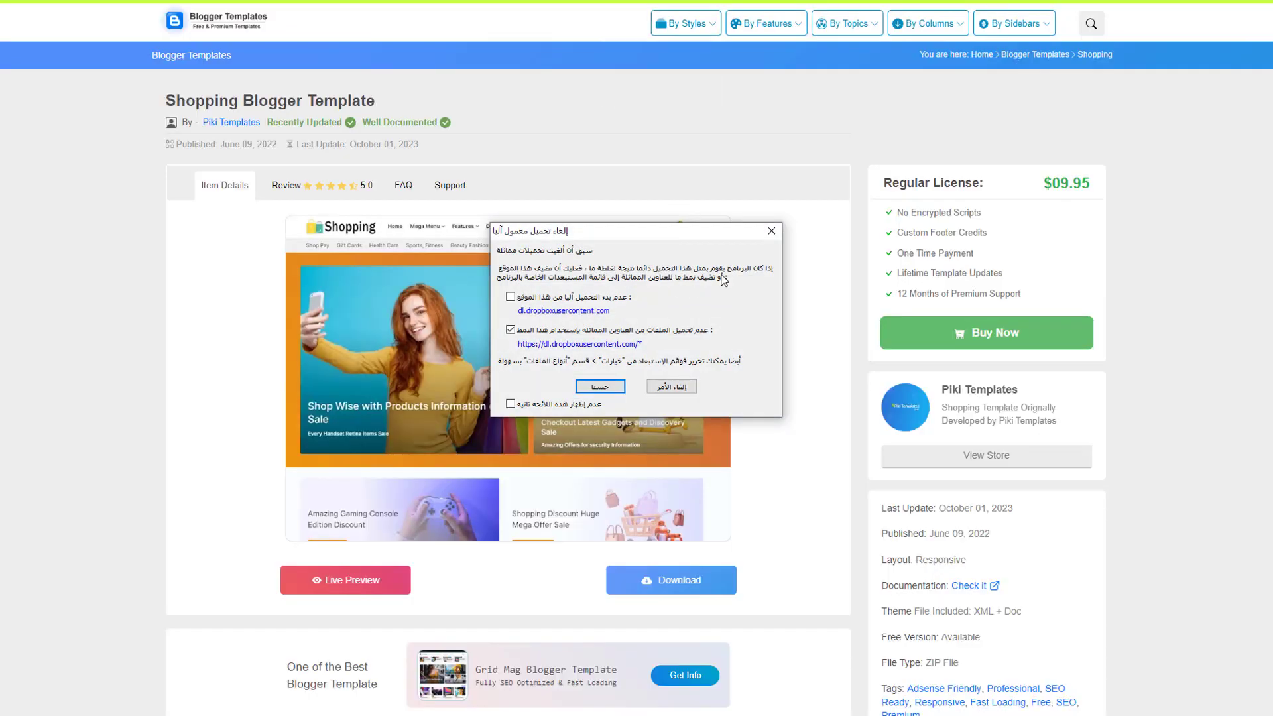
click(771, 231)
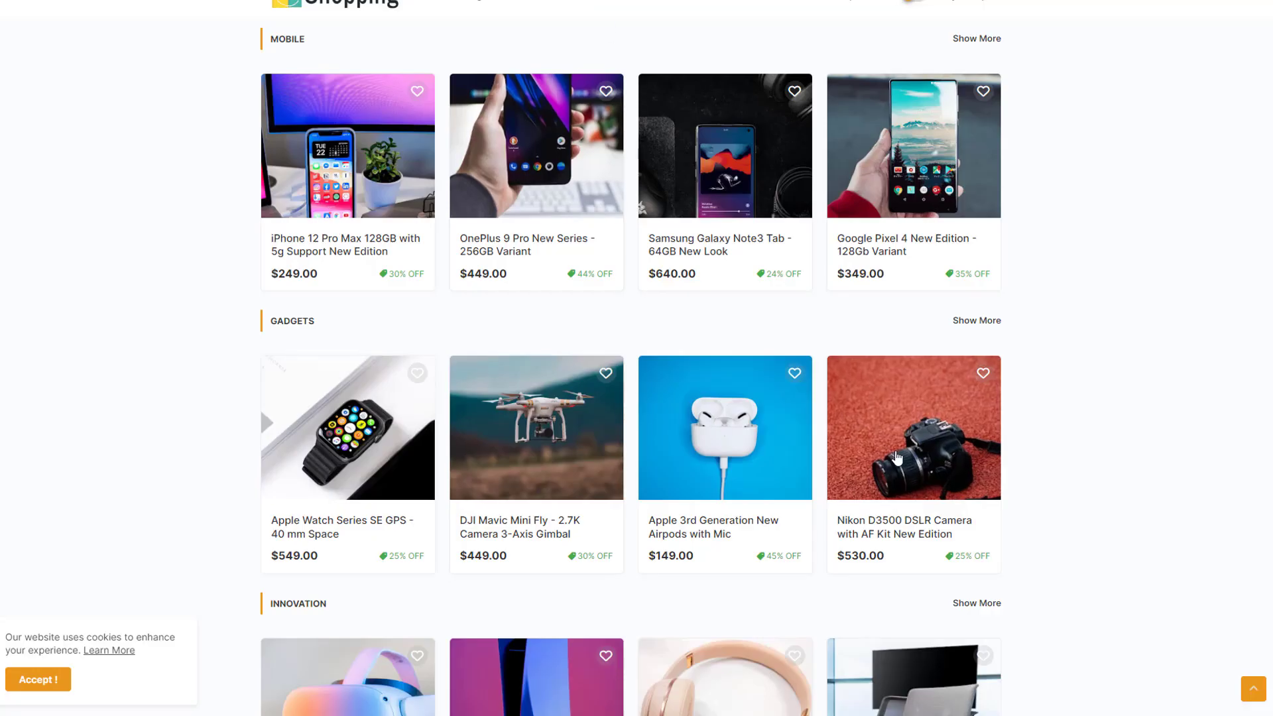
- Review the Shopping demo's product rows, header navigation and featured banners
scroll(863, 504, down, 3)
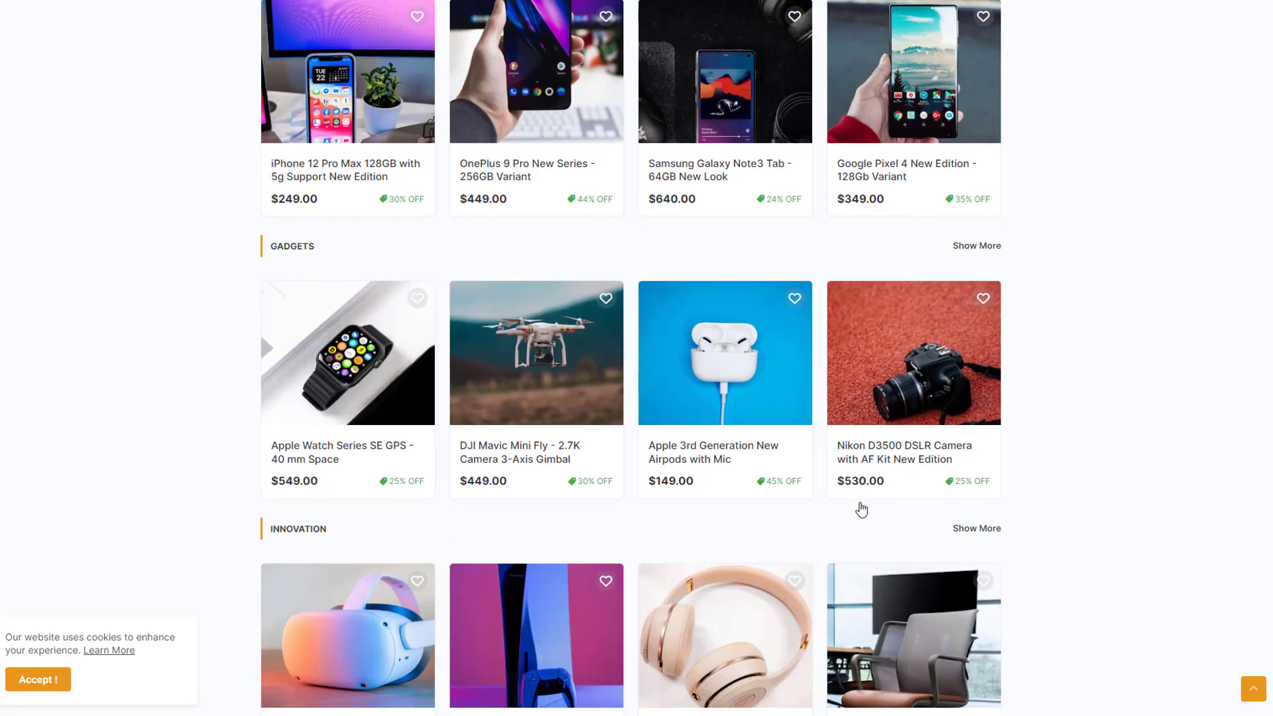
scroll(863, 508, up, 6)
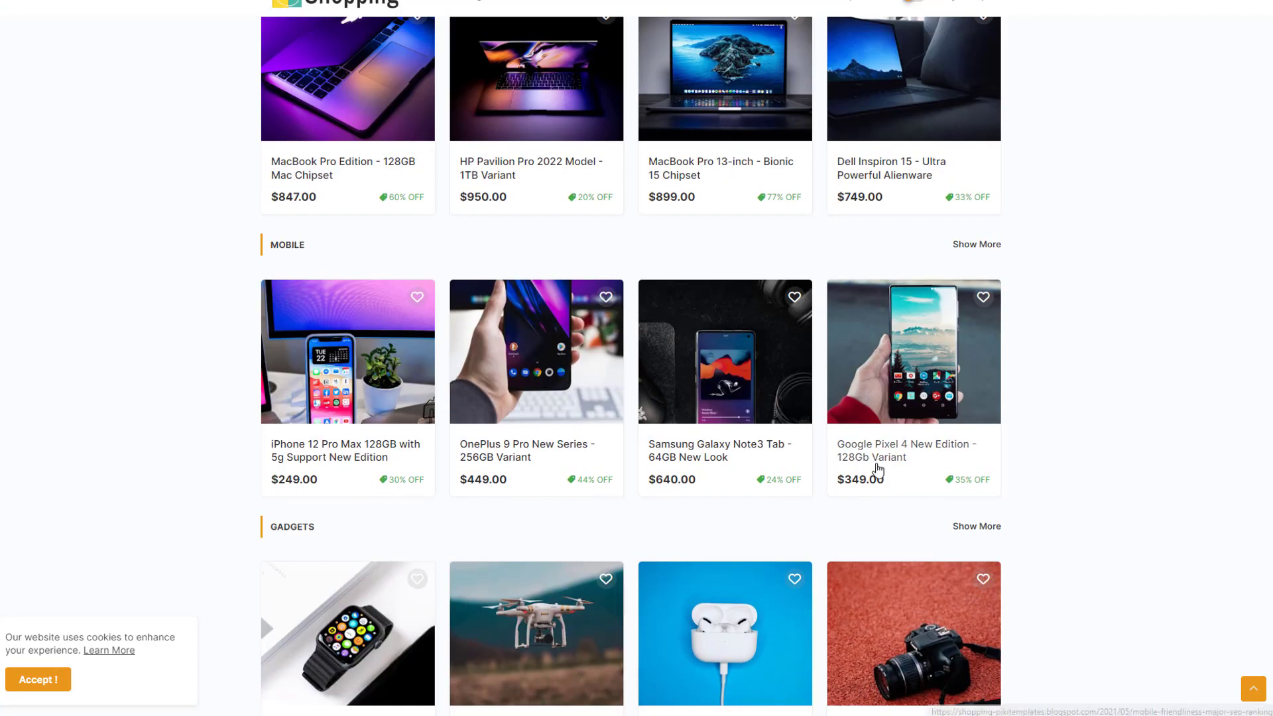
scroll(869, 484, up, 5)
scroll(740, 386, up, 5)
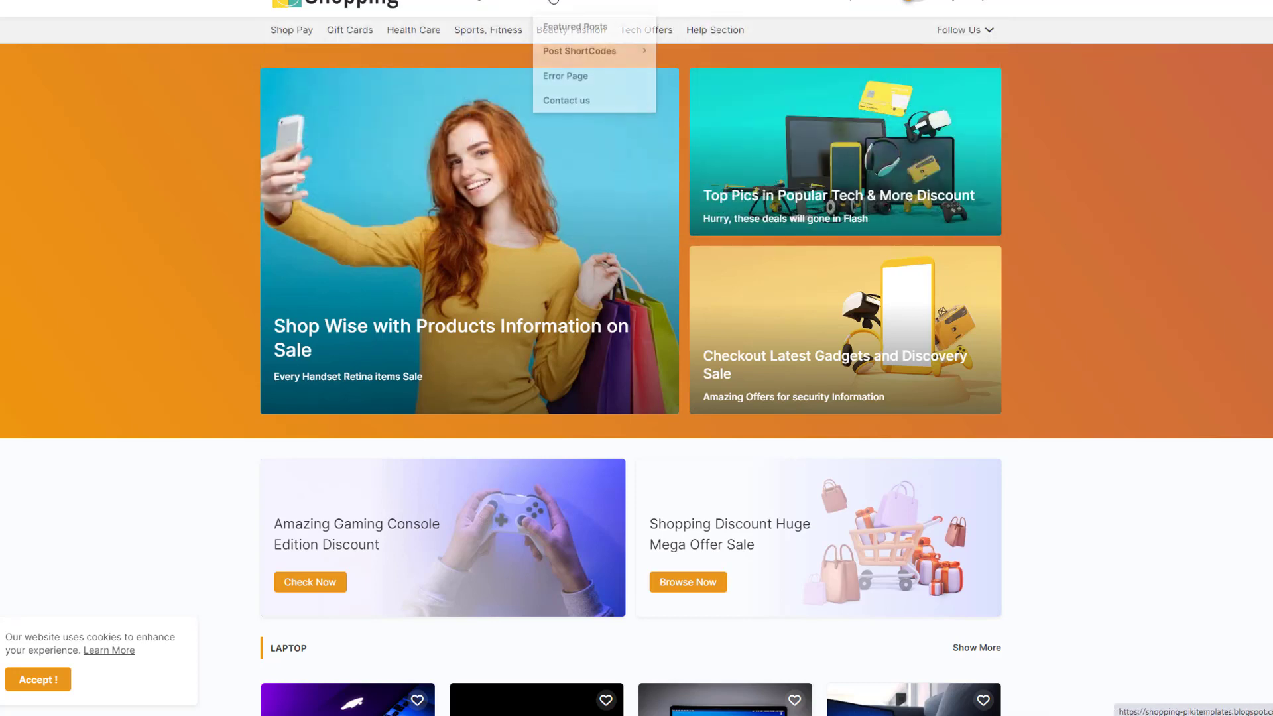
mouse_move(494, 6)
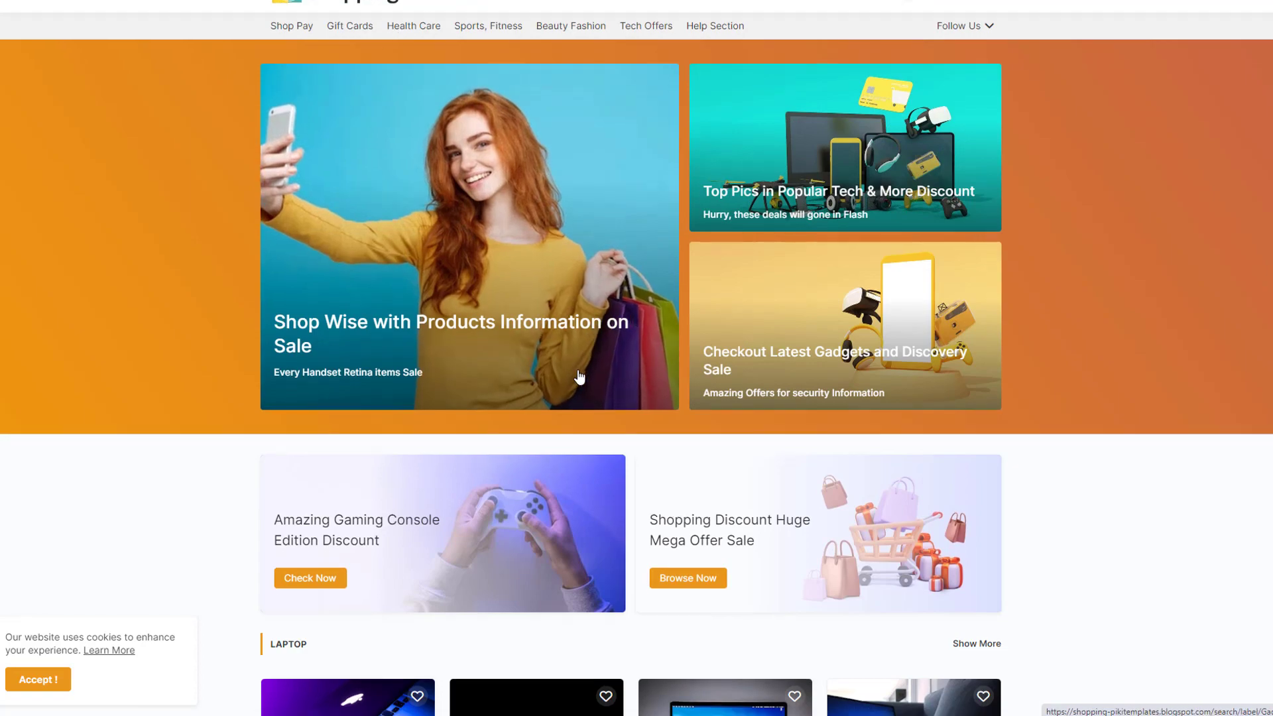
scroll(578, 368, down, 5)
scroll(579, 369, up, 5)
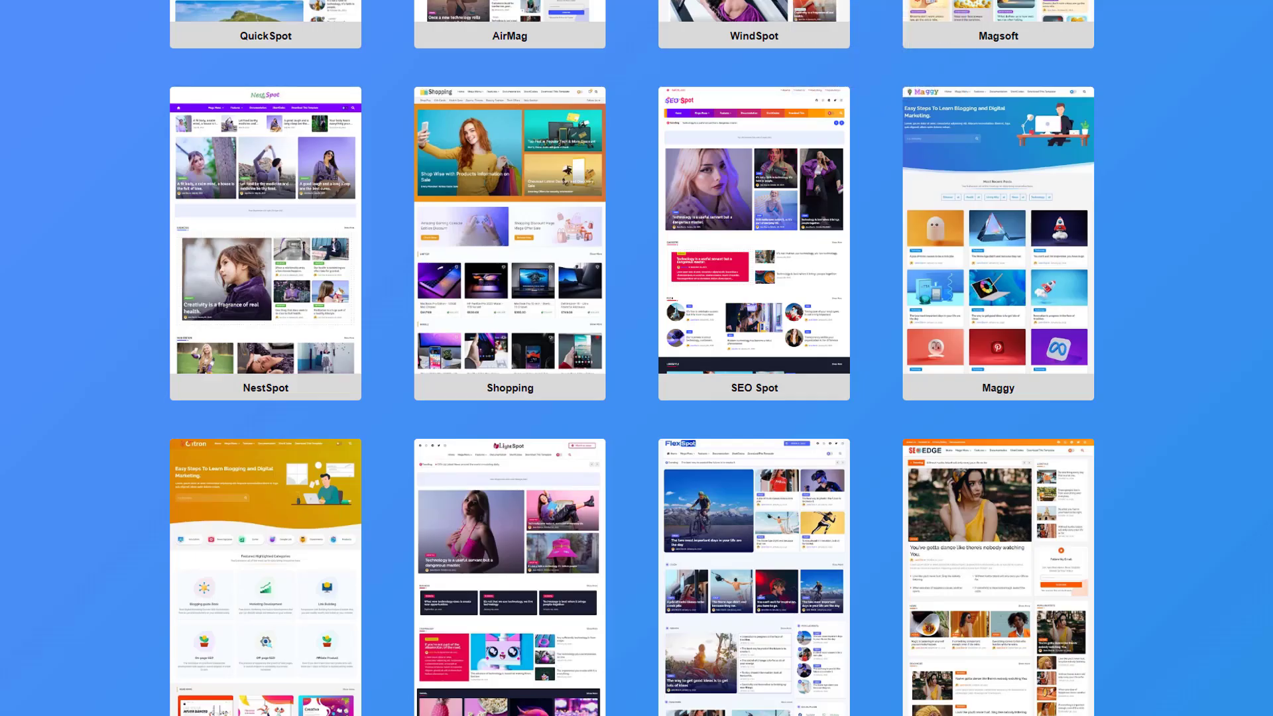
- Open the AirMag template's details page from the gallery and launch its live preview
scroll(404, 297, up, 4)
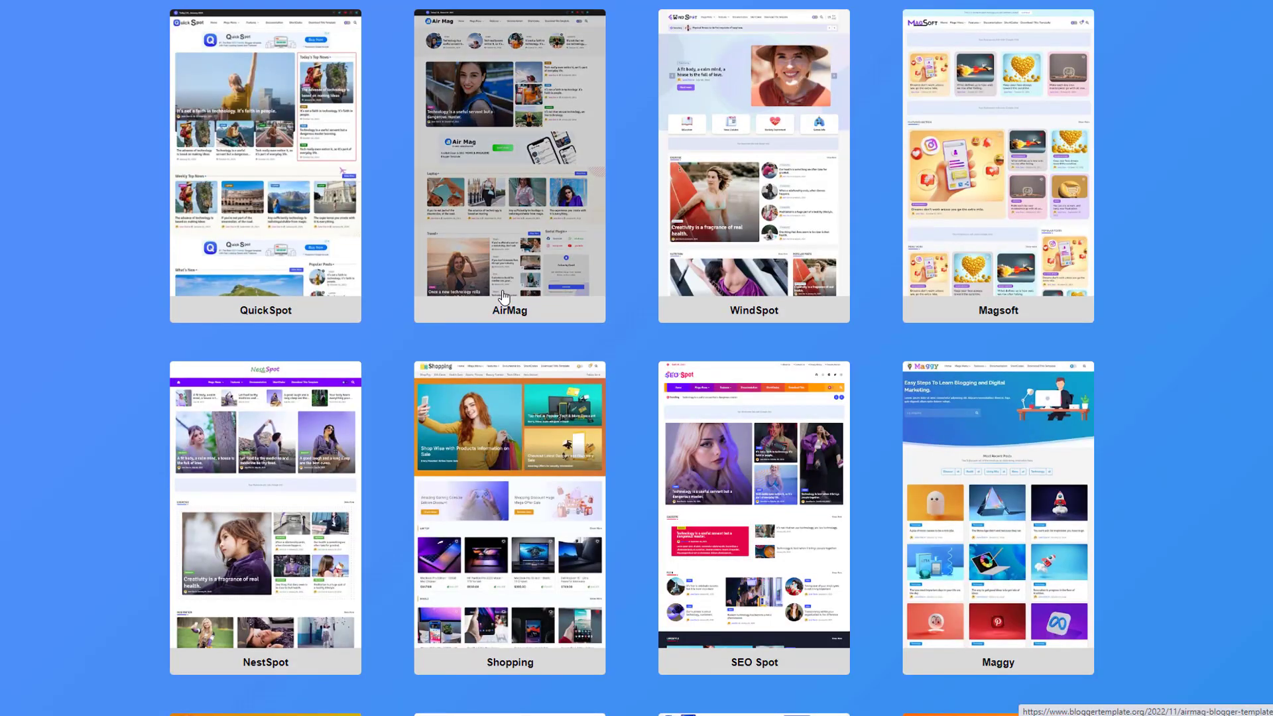
click(512, 250)
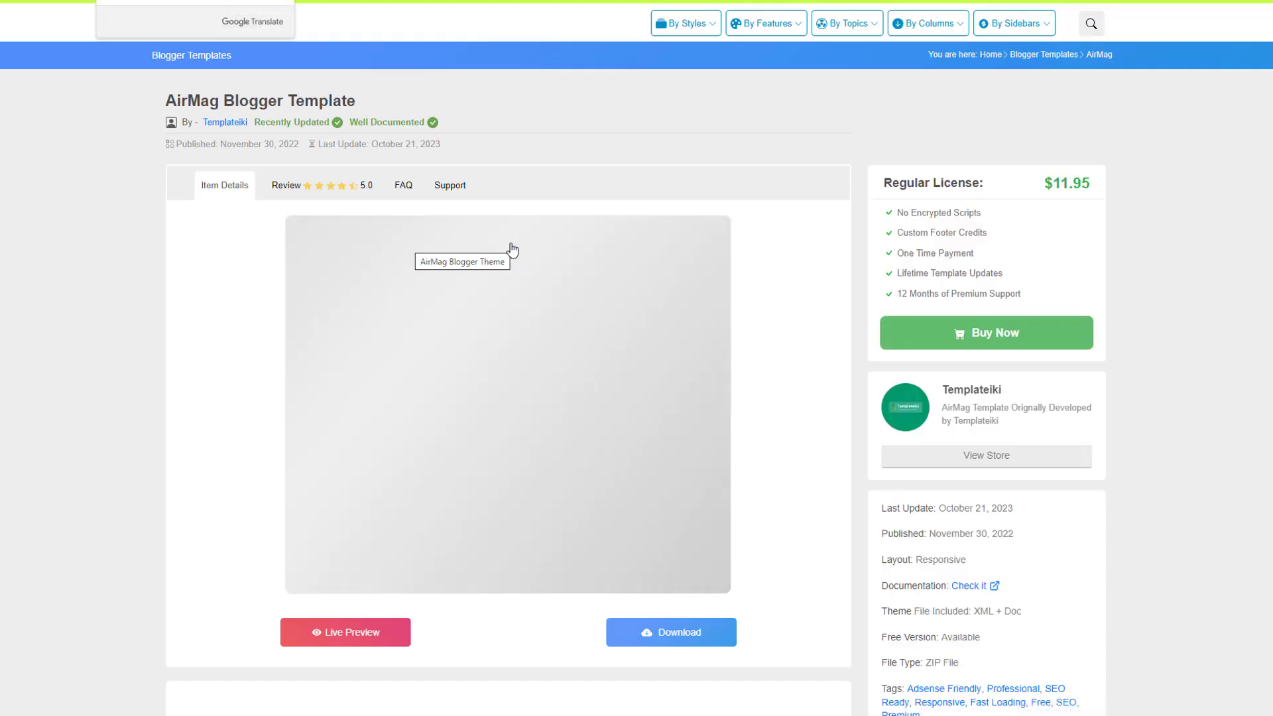
click(365, 580)
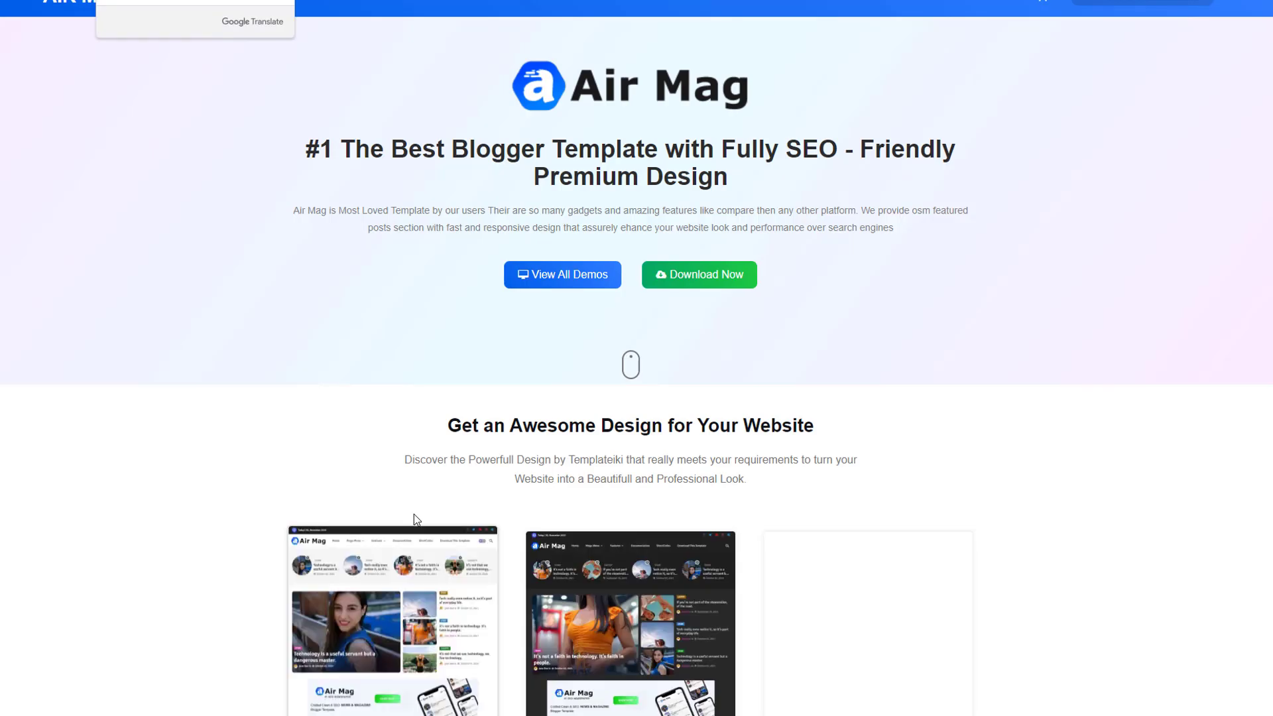
- Show all AirMag demos, open the Dark version and examine its homepage layout
click(540, 284)
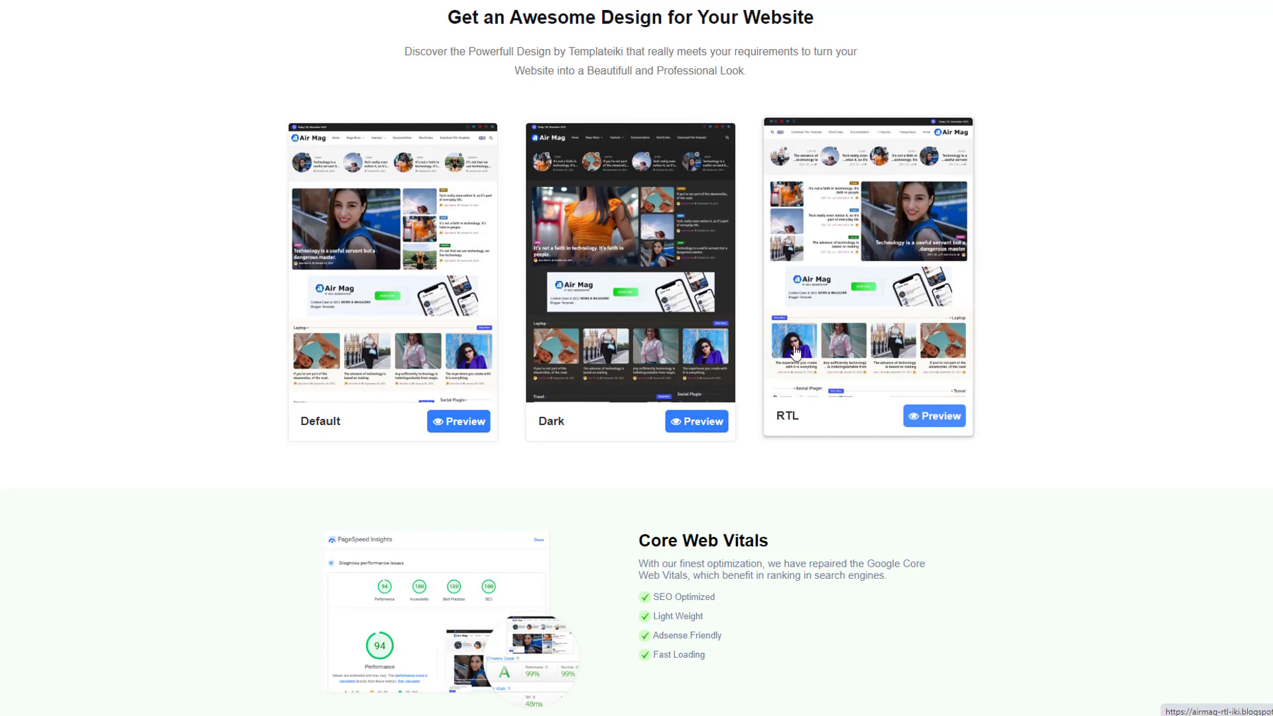
click(675, 266)
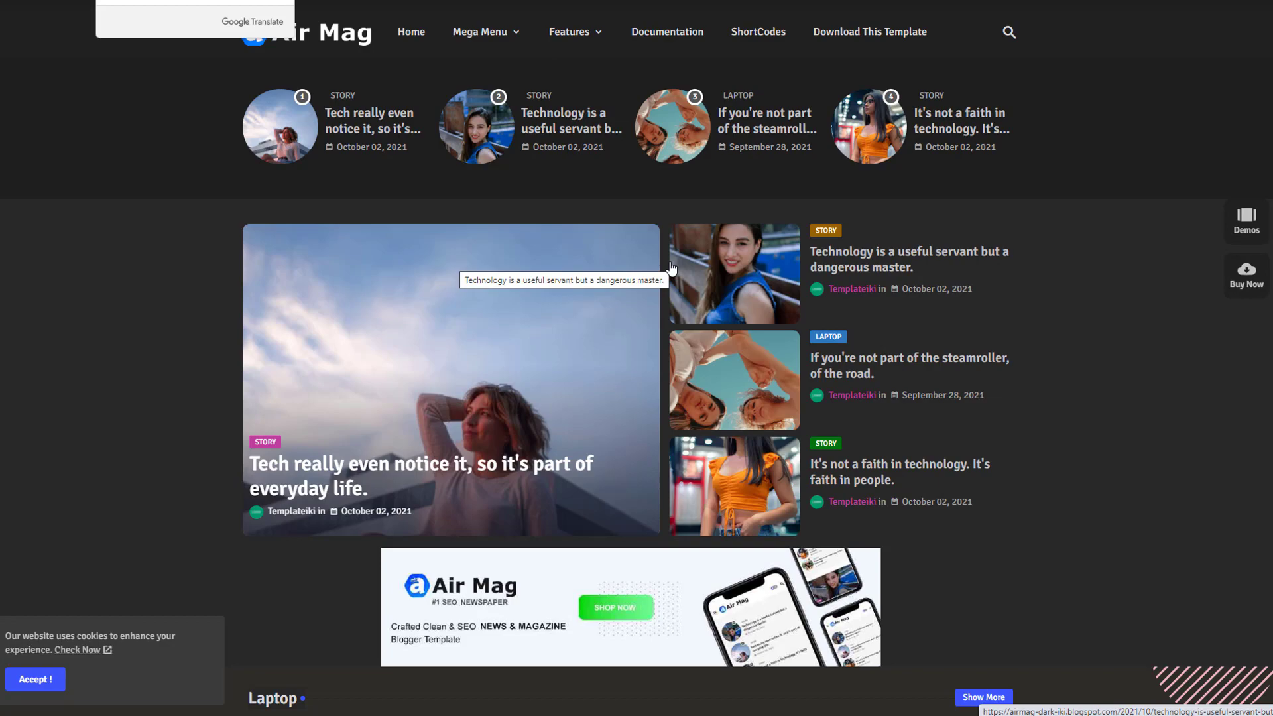
scroll(701, 208, down, 5)
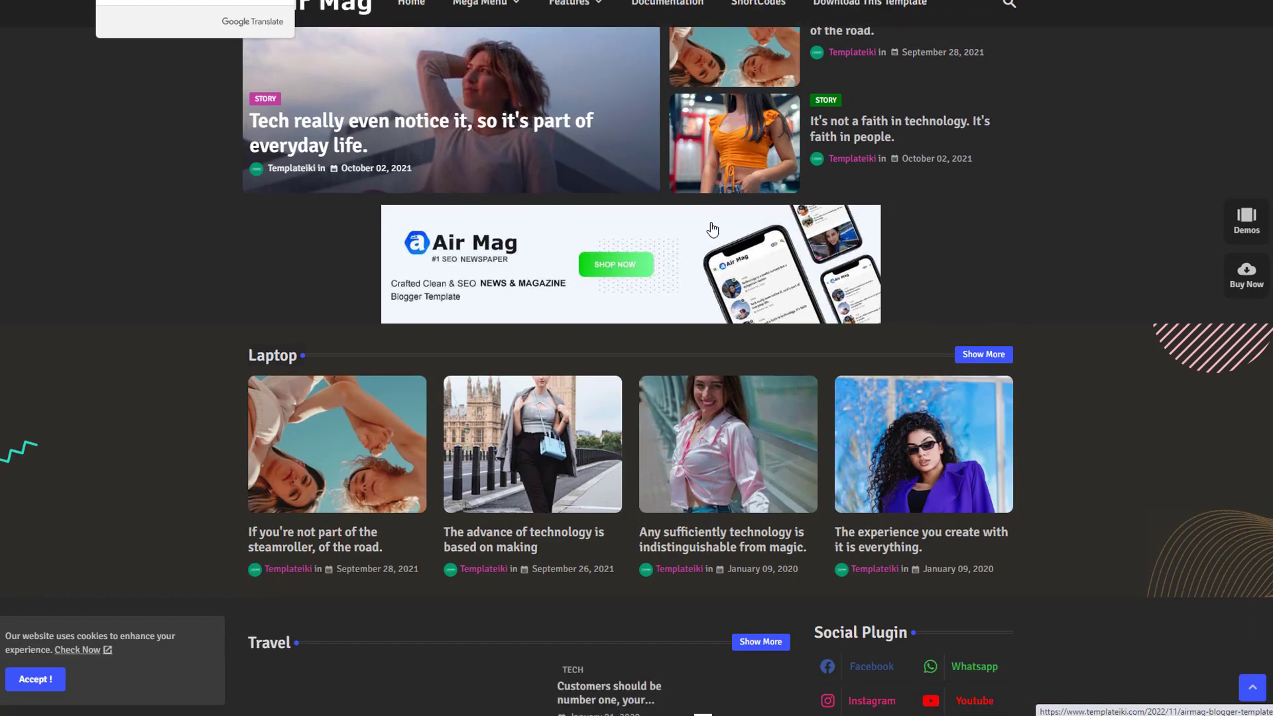
scroll(713, 229, down, 4)
scroll(713, 229, up, 7)
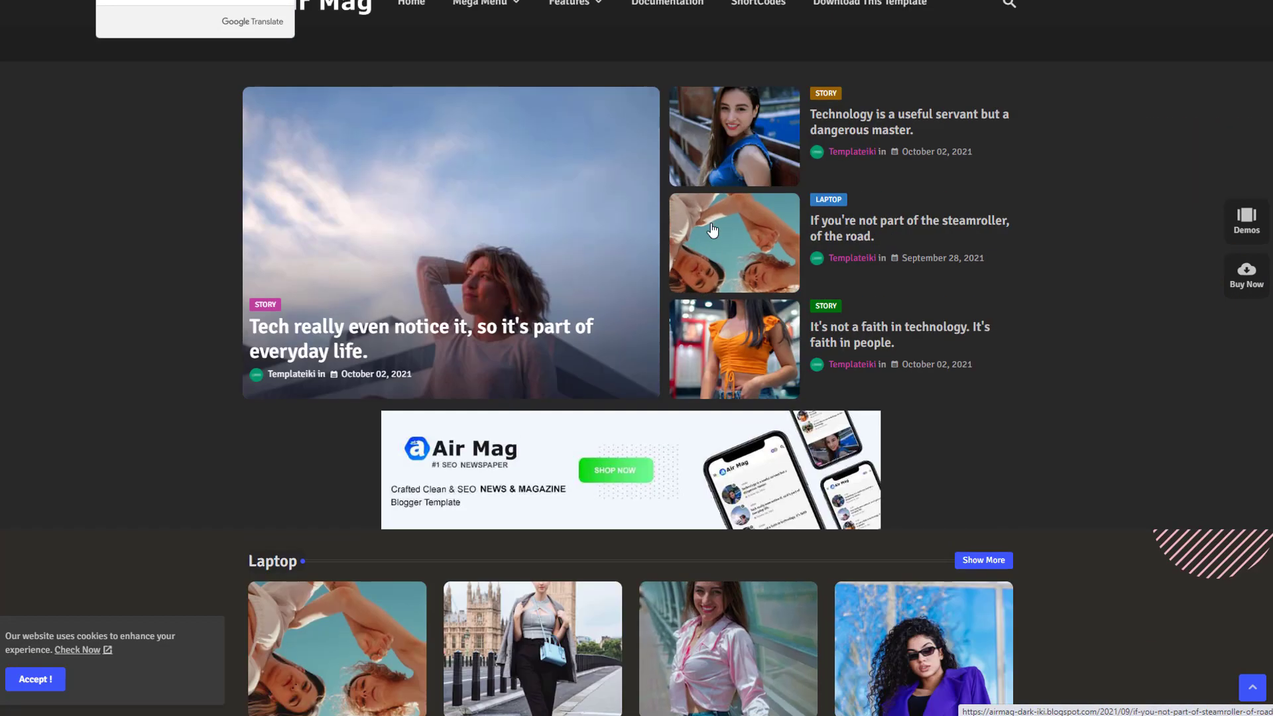
scroll(712, 229, up, 2)
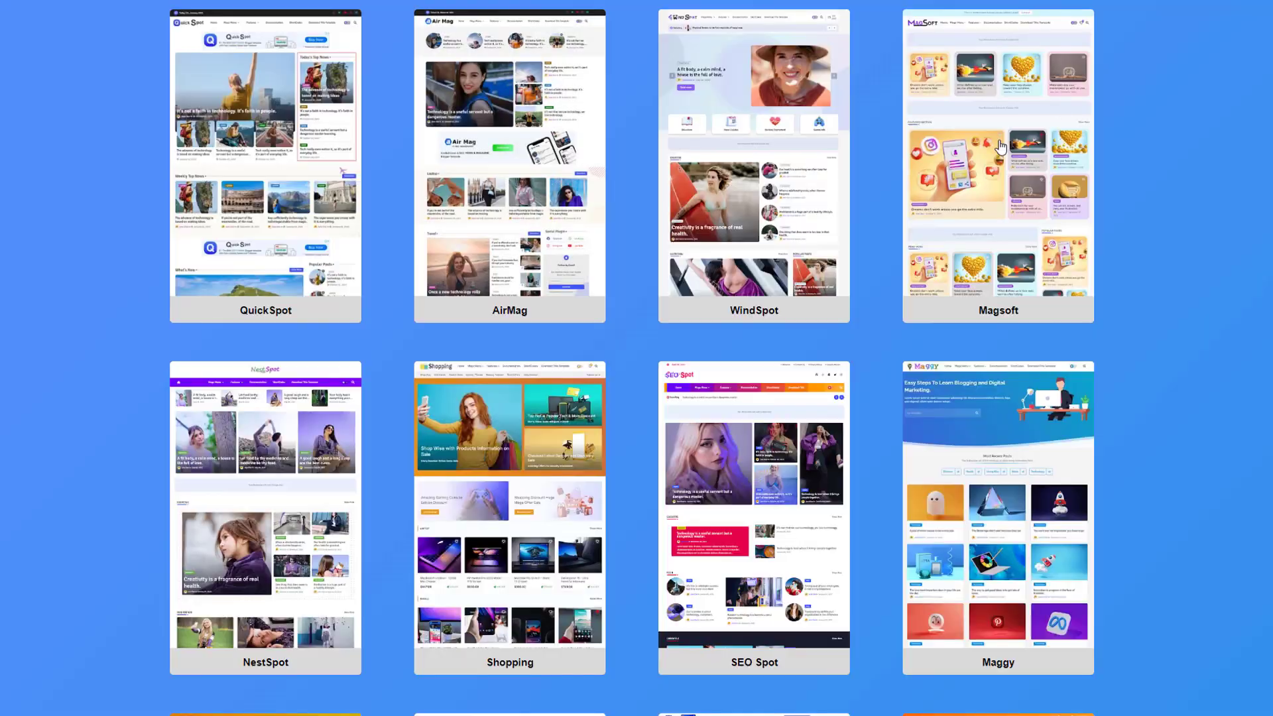
- Open the NestSpot template's details page from the gallery and launch its live preview
scroll(774, 358, up, 3)
scroll(769, 364, down, 5)
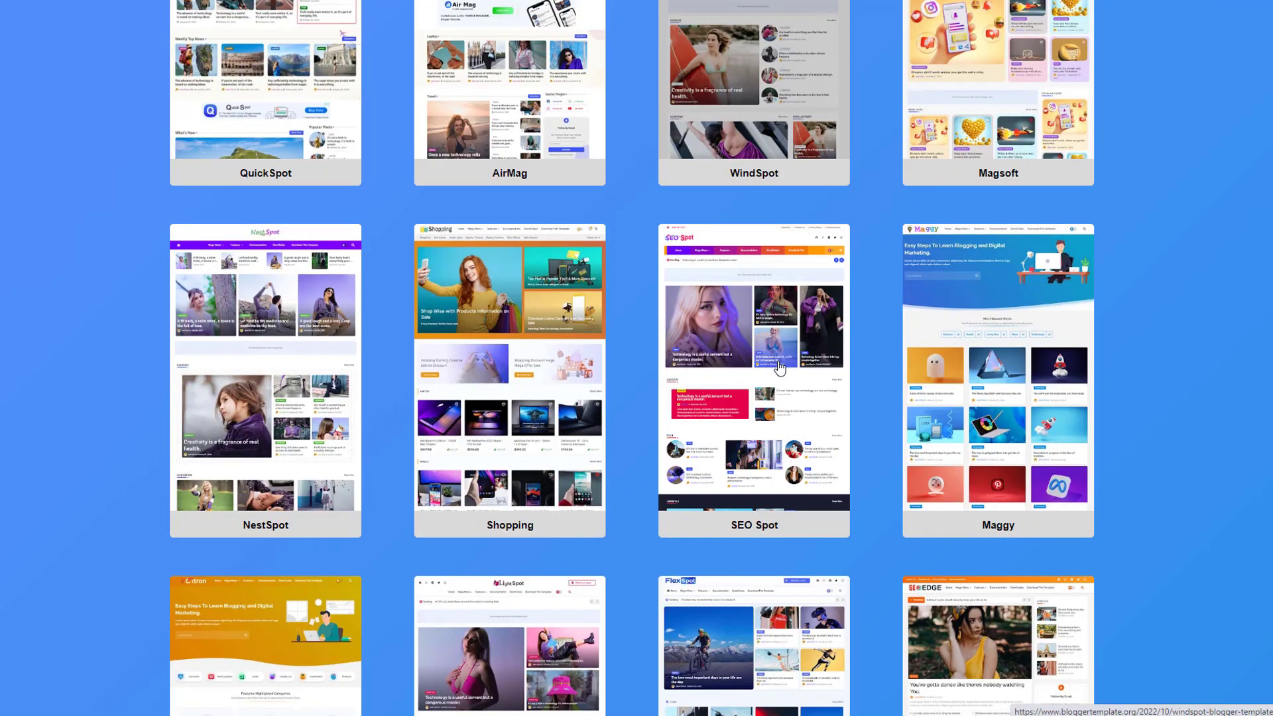
scroll(780, 368, down, 1)
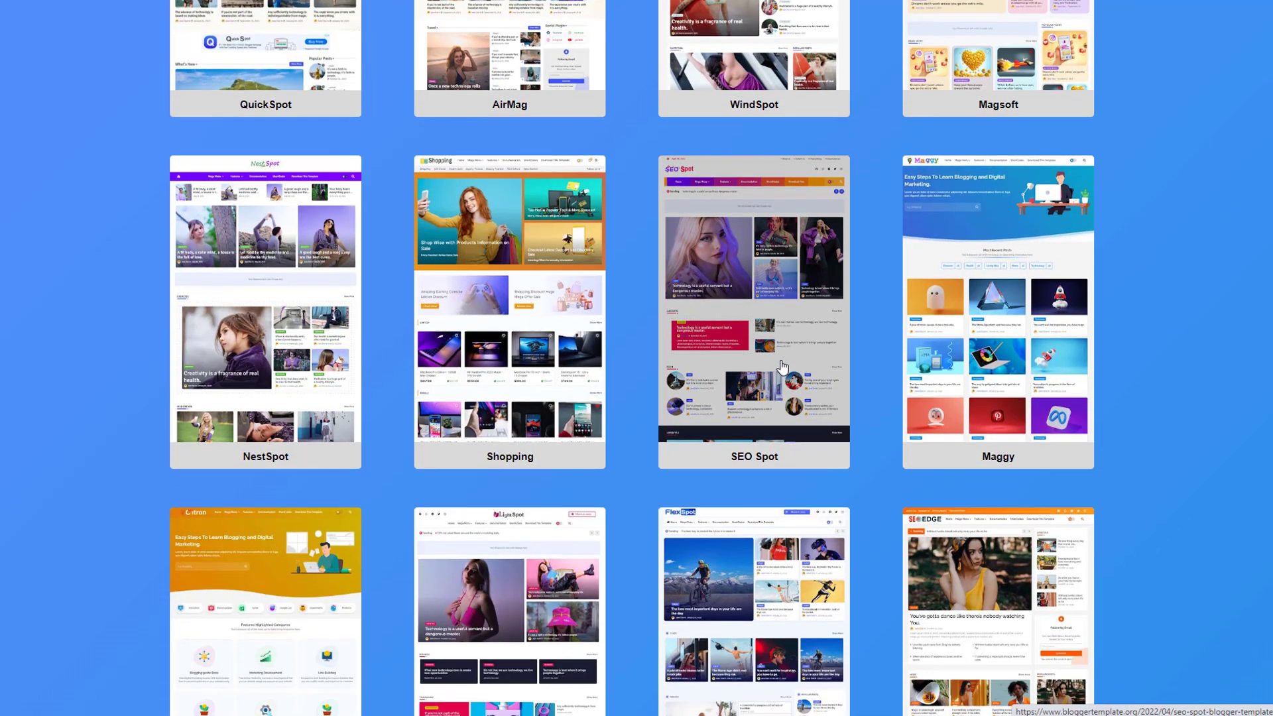
click(281, 323)
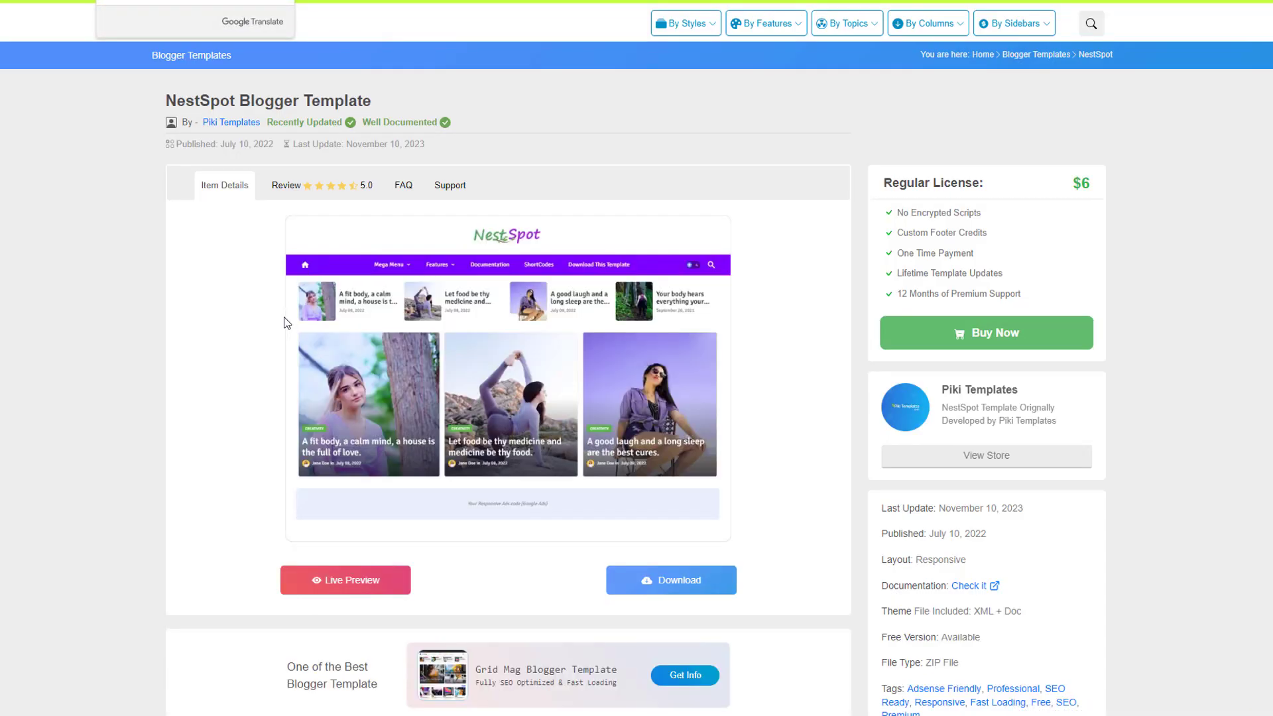
click(338, 578)
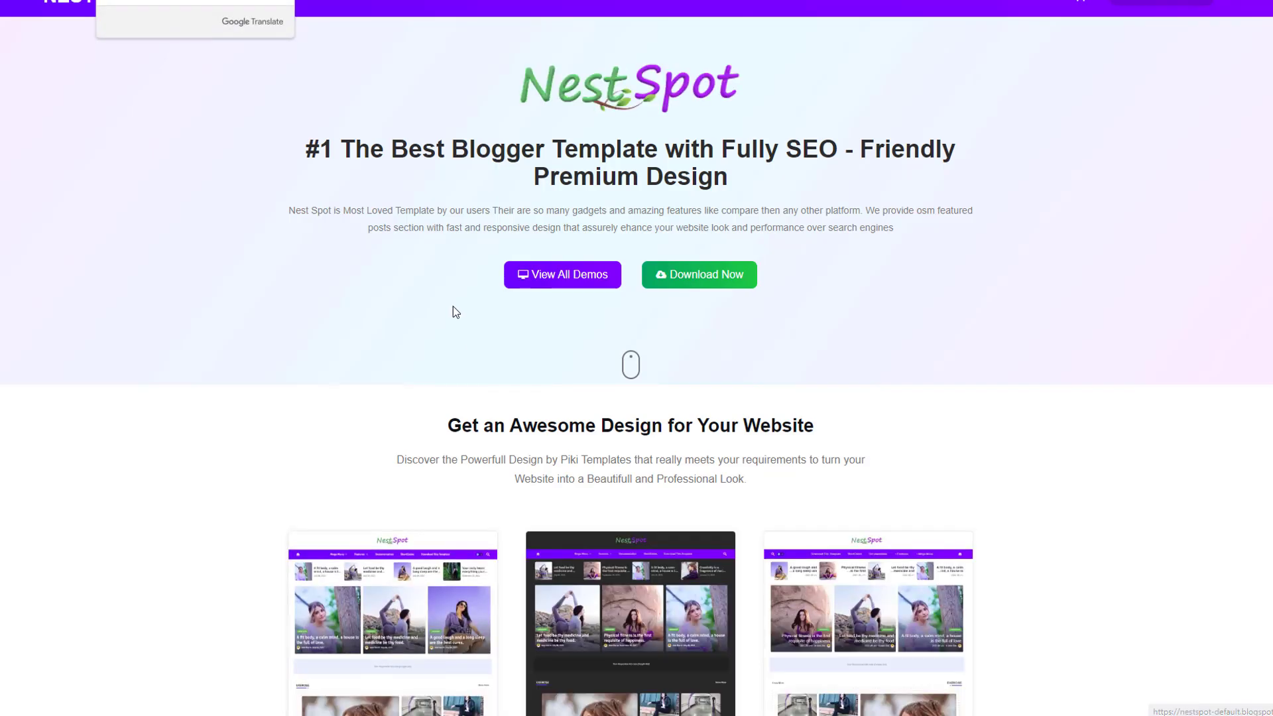
- Open NestSpot's Default demo, examine its header and featured posts, and return to the list of demos
scroll(464, 517, down, 5)
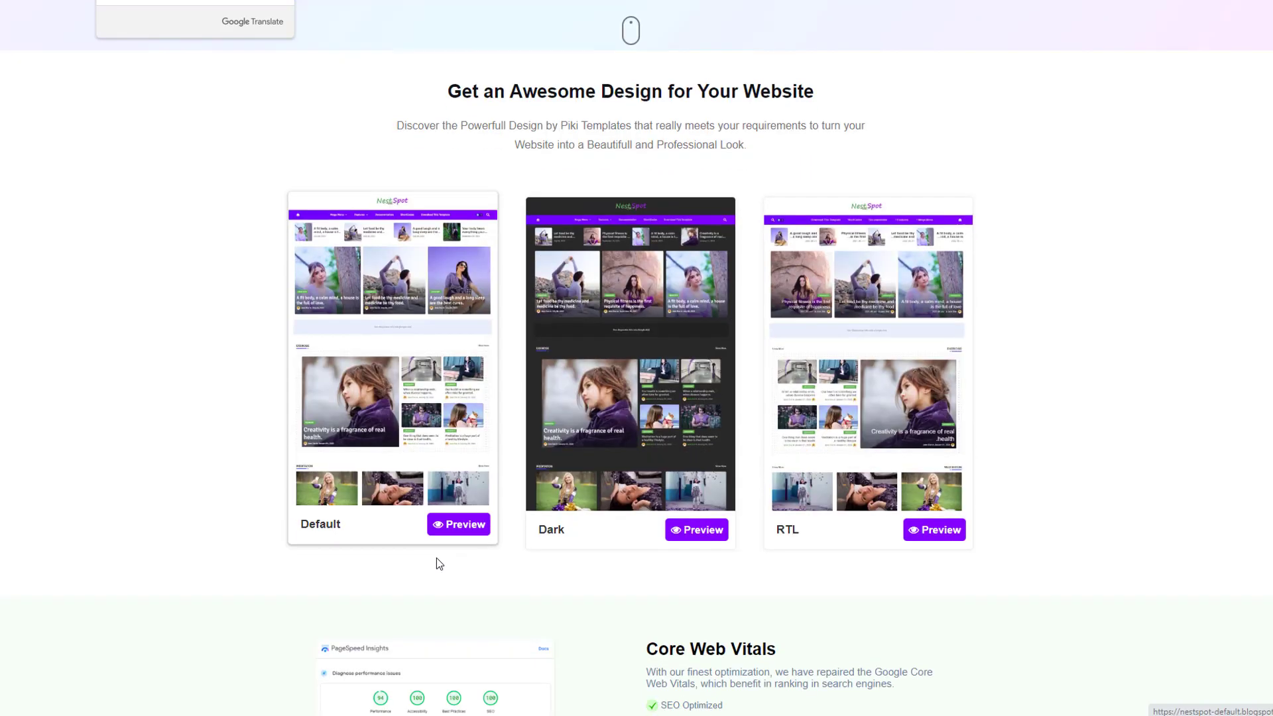
click(435, 395)
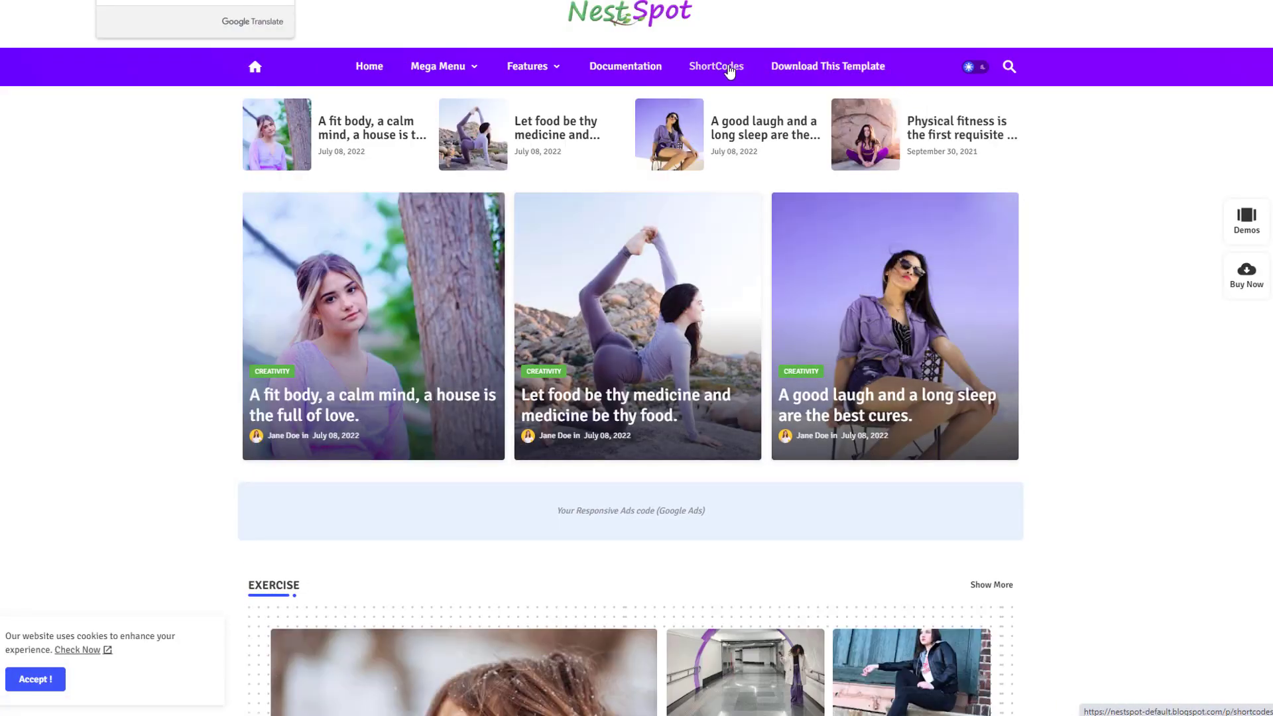
key(alt+Left)
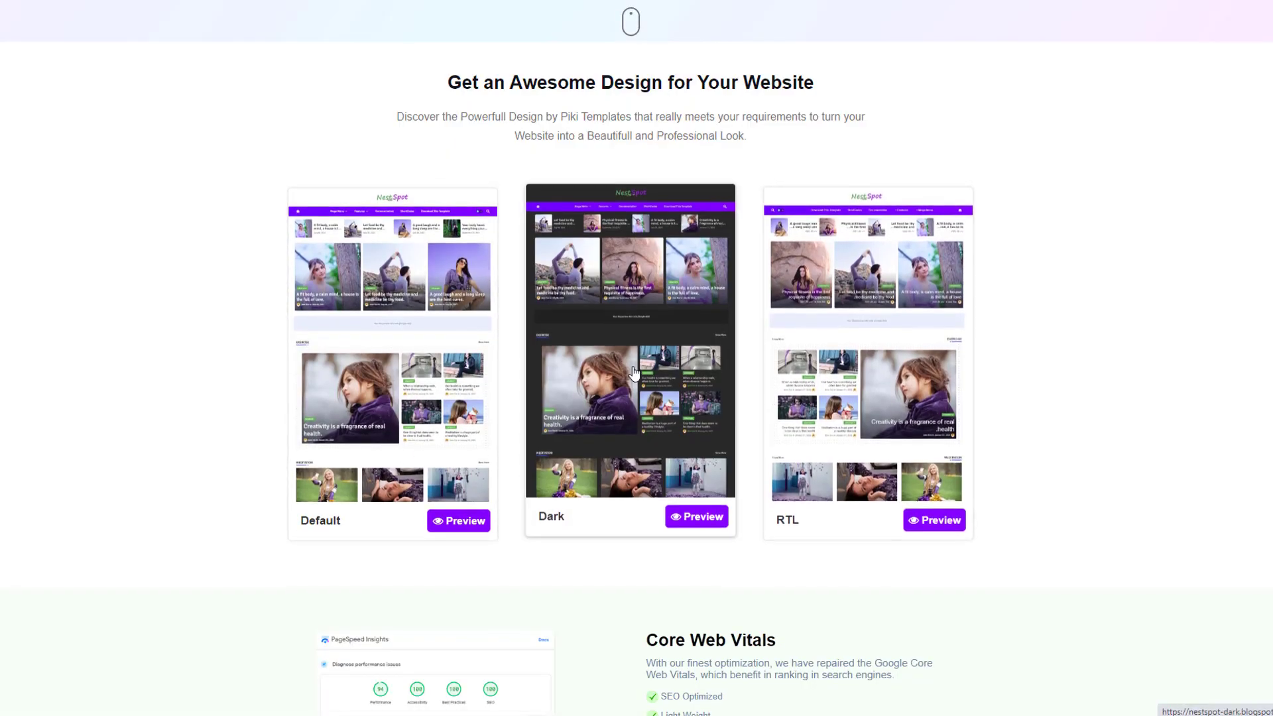
scroll(630, 431, up, 2)
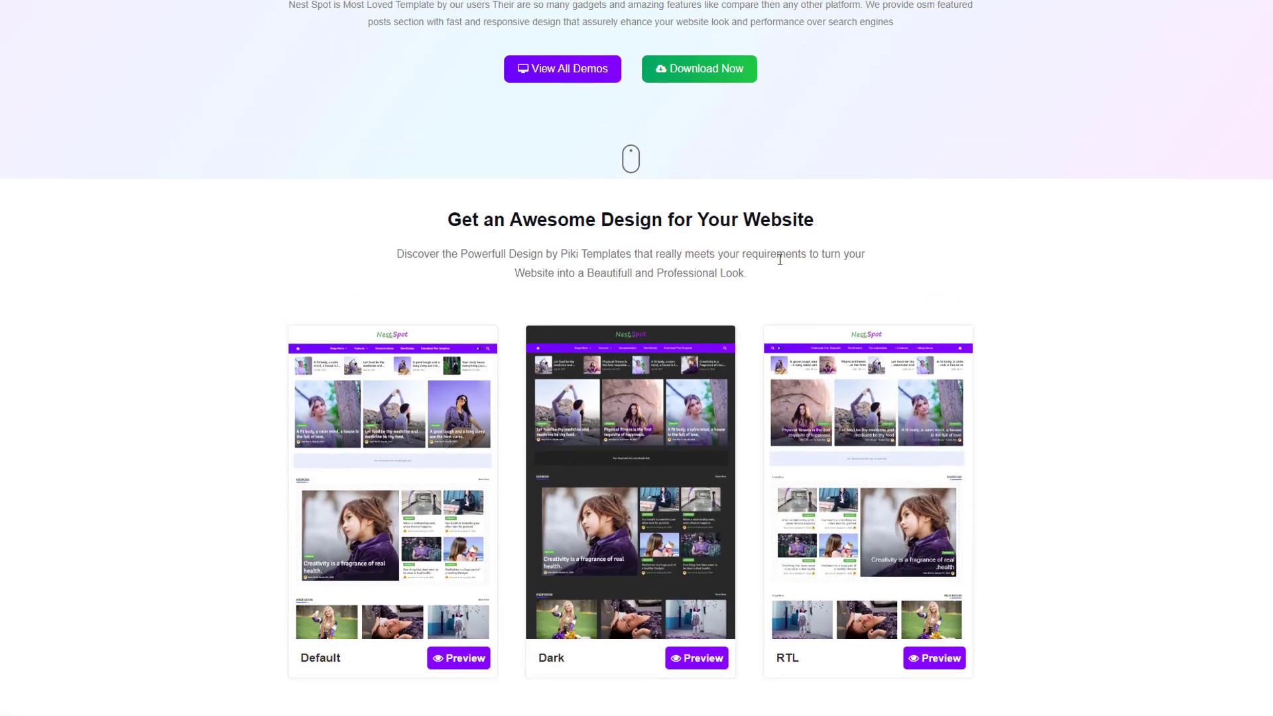
scroll(780, 260, up, 3)
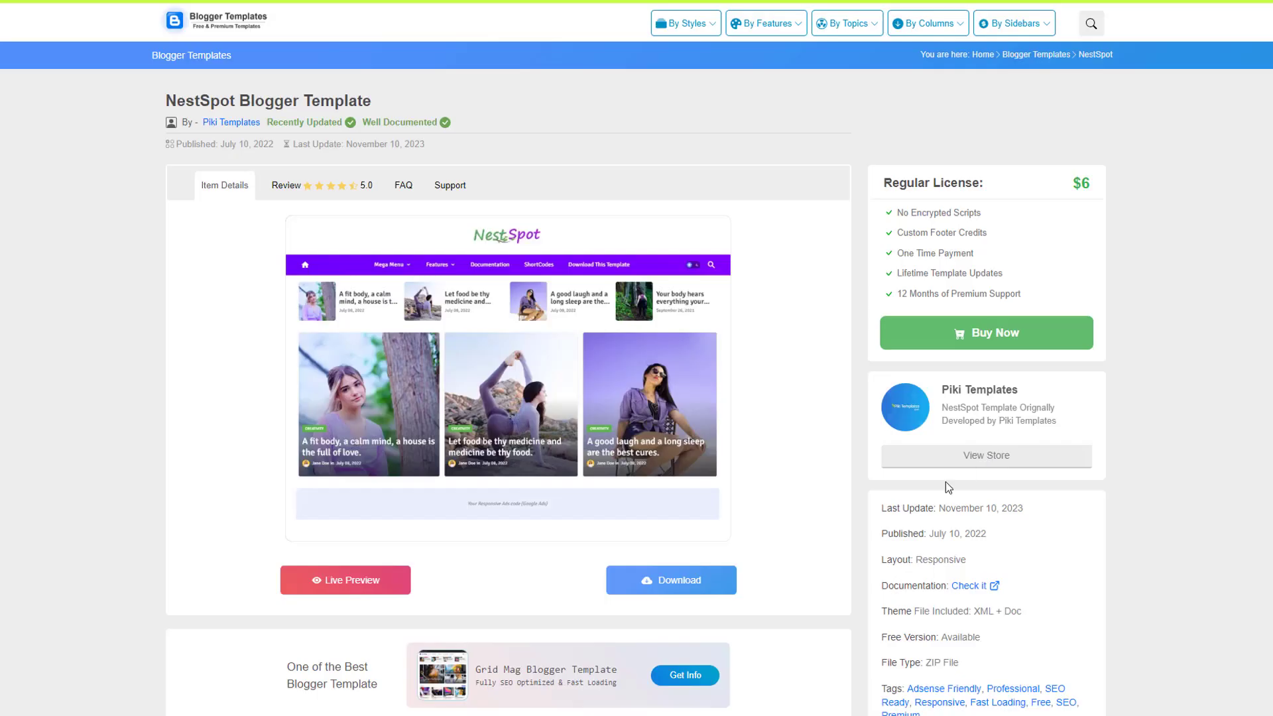
- Download the free NestSpot version as Nest_Spot _Free_Version.zip from its details page and close the finished download dialog
click(690, 585)
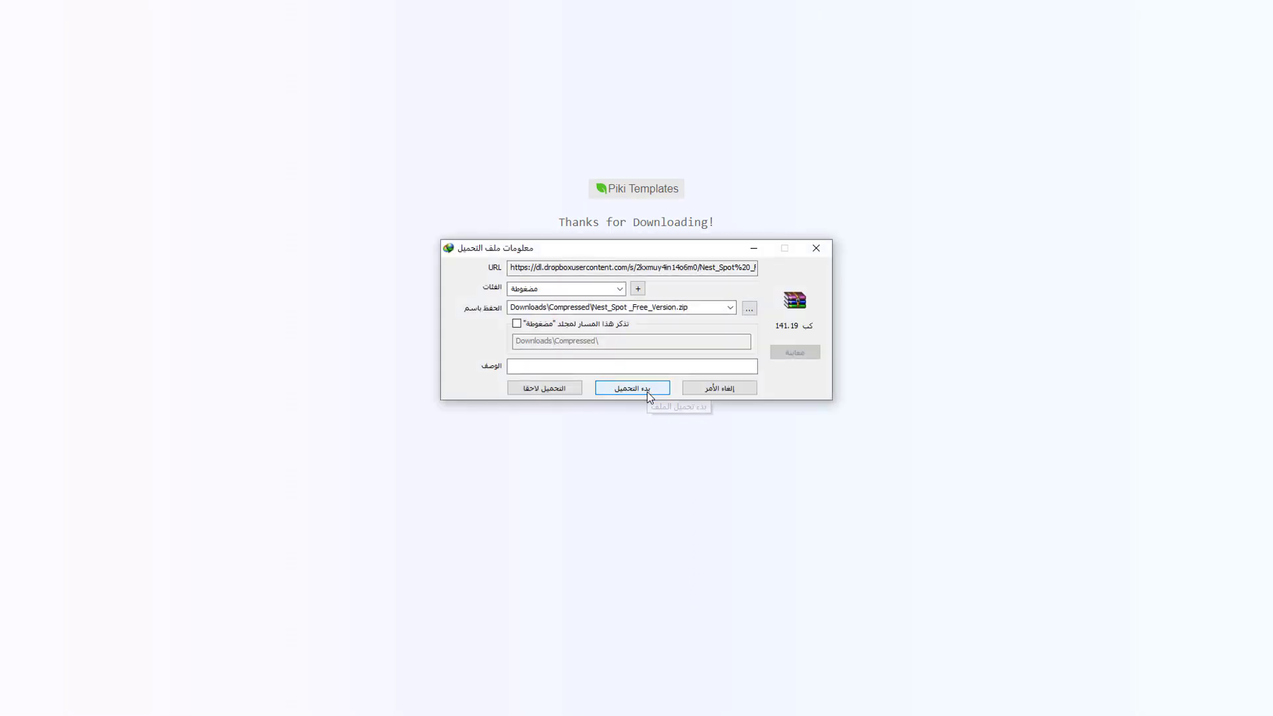
click(648, 392)
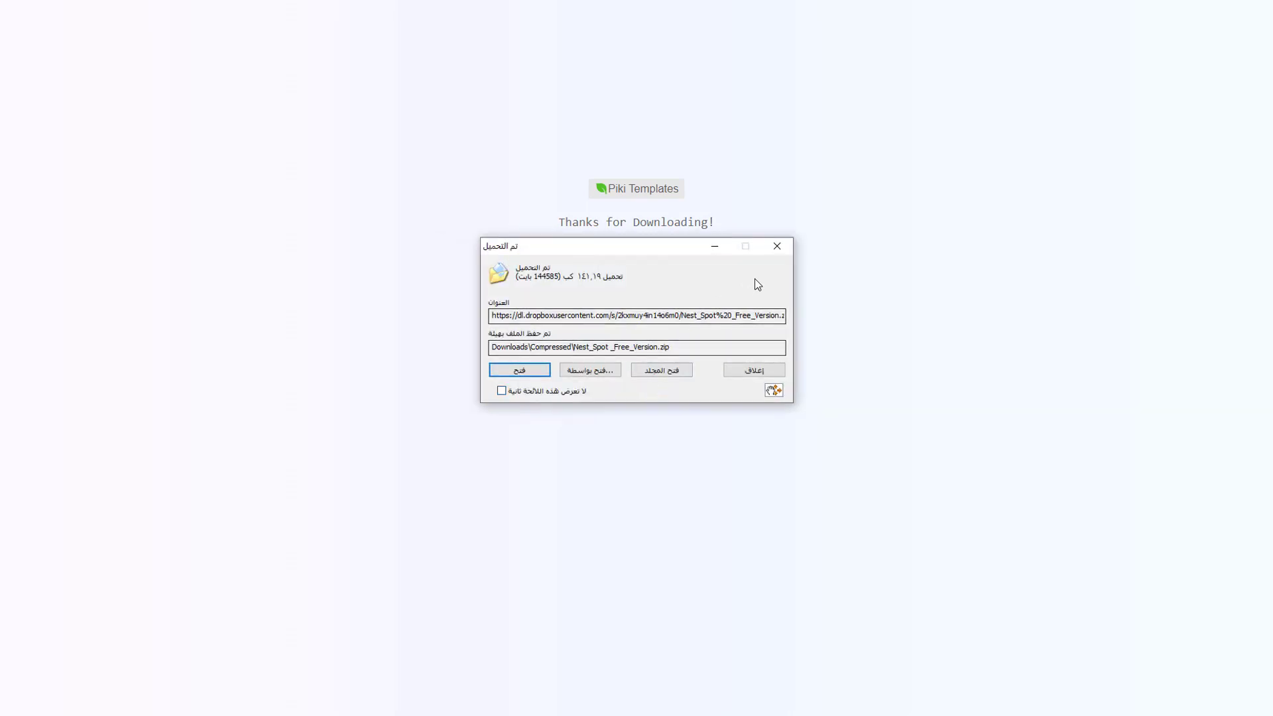
click(777, 246)
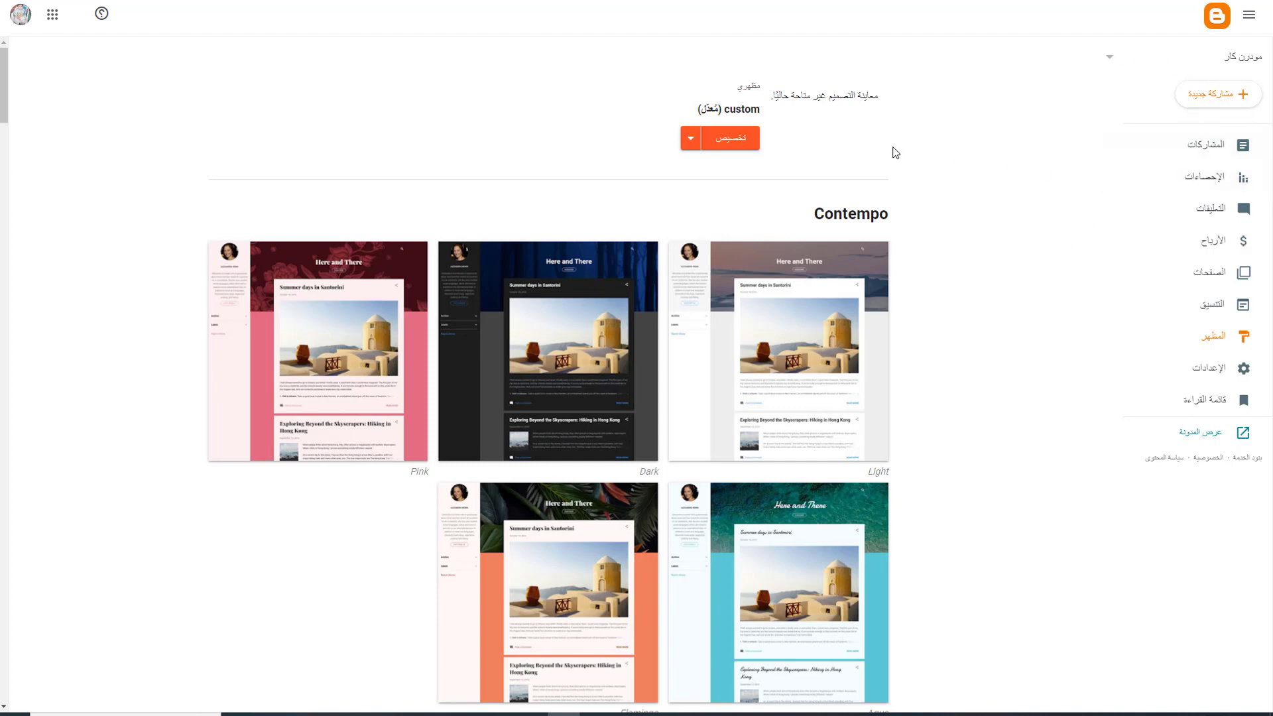
- In the Blogger dashboard, open the current theme's HTML for editing and delete all of its code
click(691, 141)
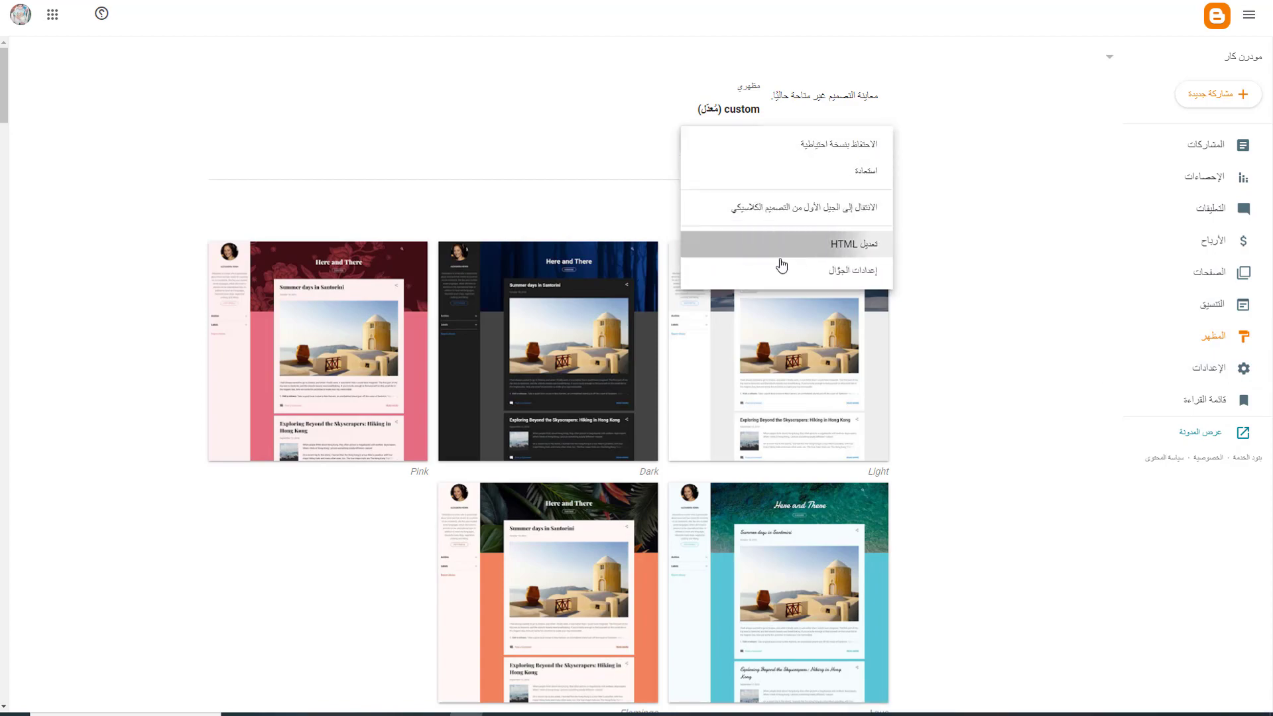
click(776, 287)
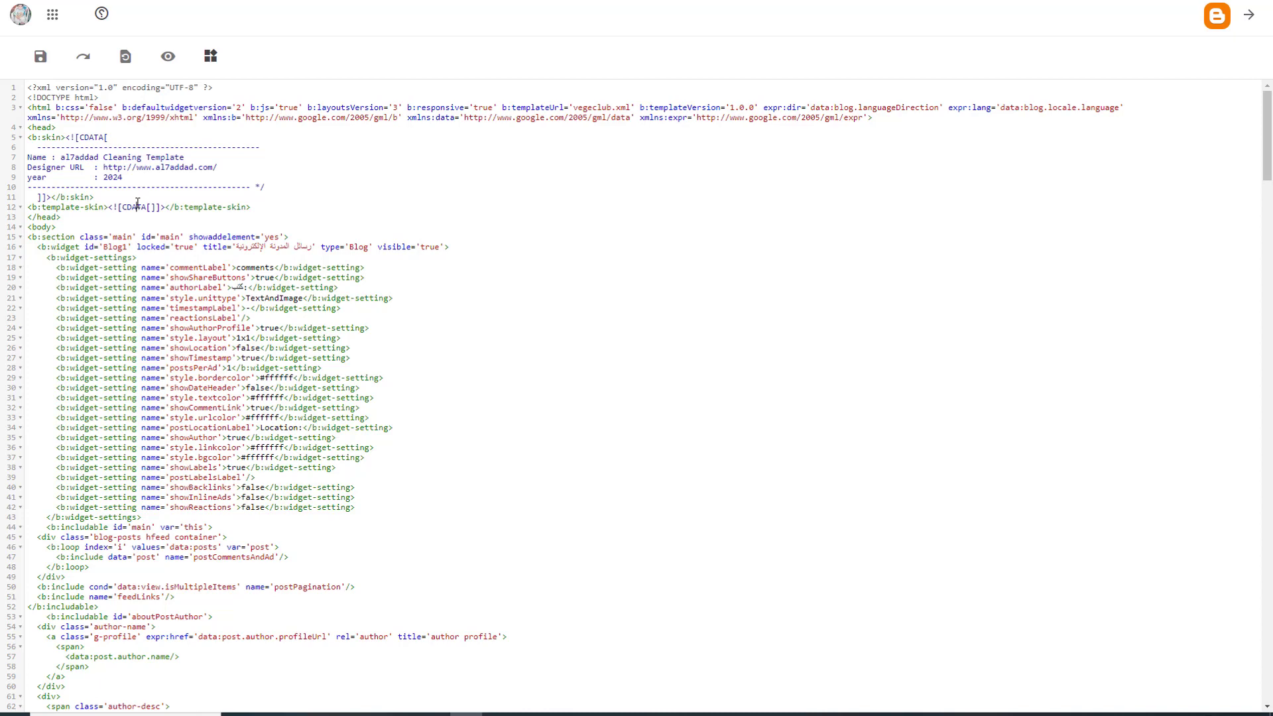
key(ctrl+a)
key(Delete)
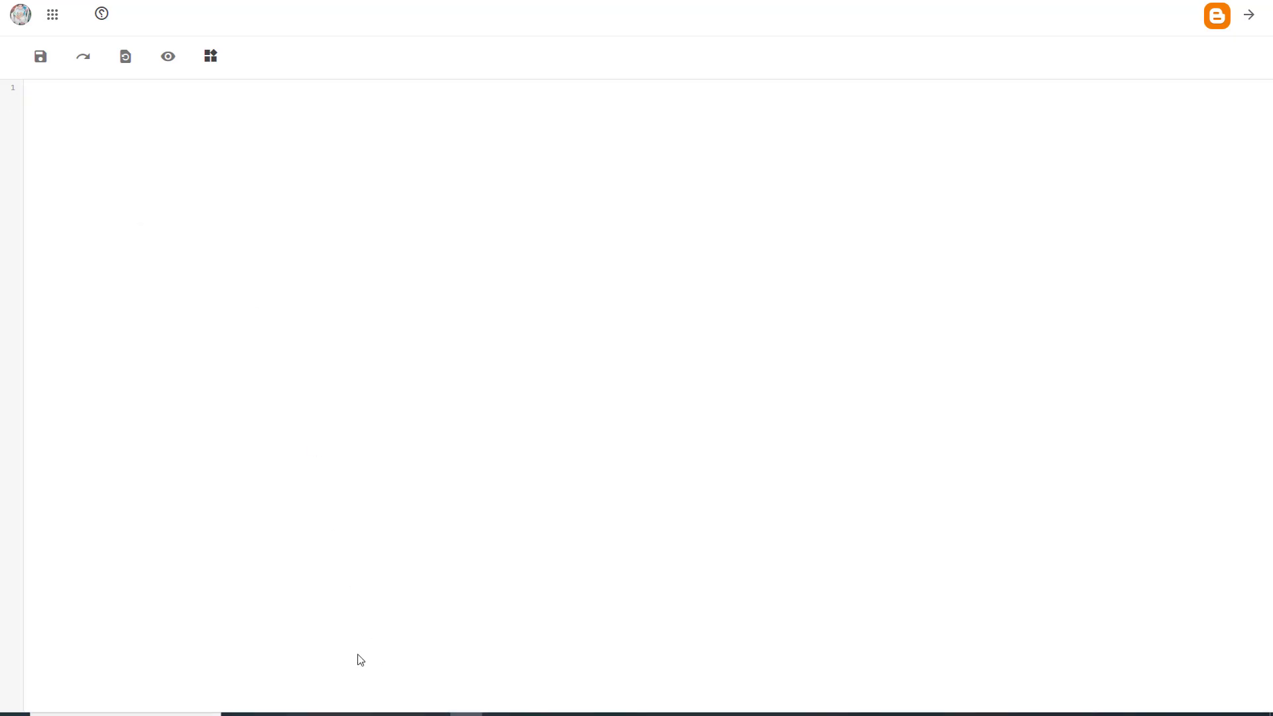
- Switch to New Text Document.txt in Notepad and copy the entire al7addad Cleaning Template code
mouse_move(531, 714)
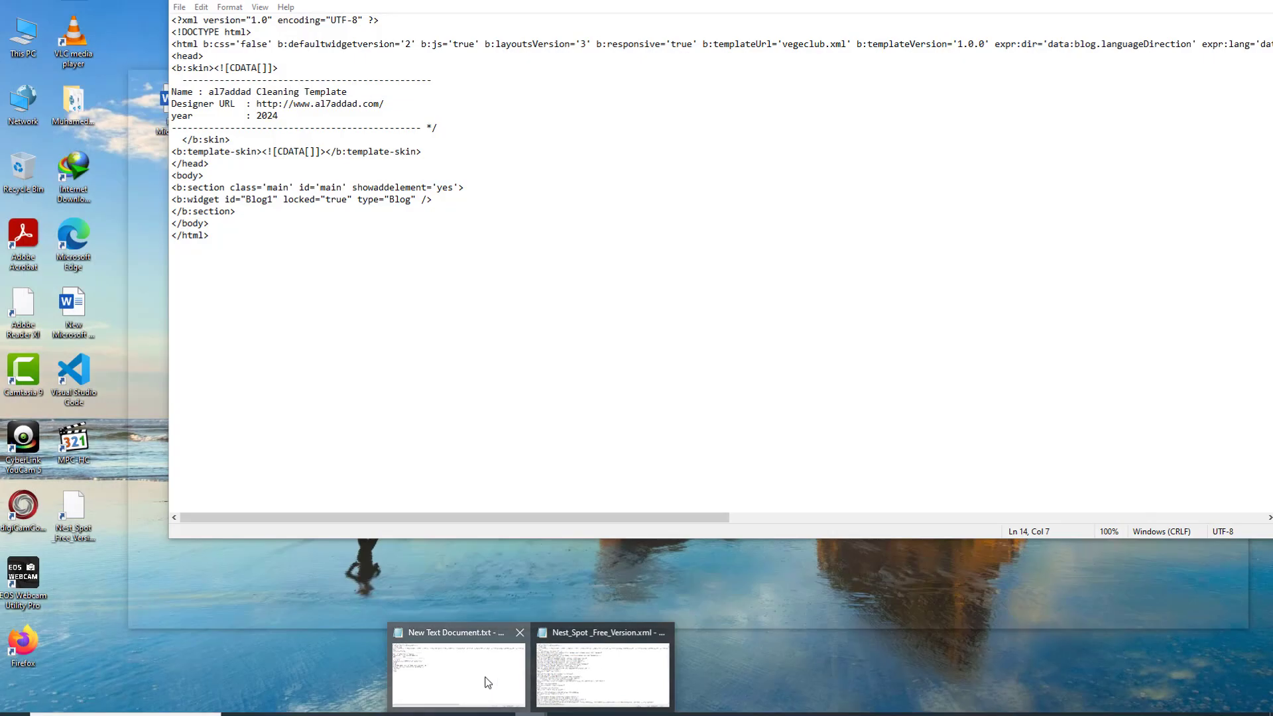
click(488, 678)
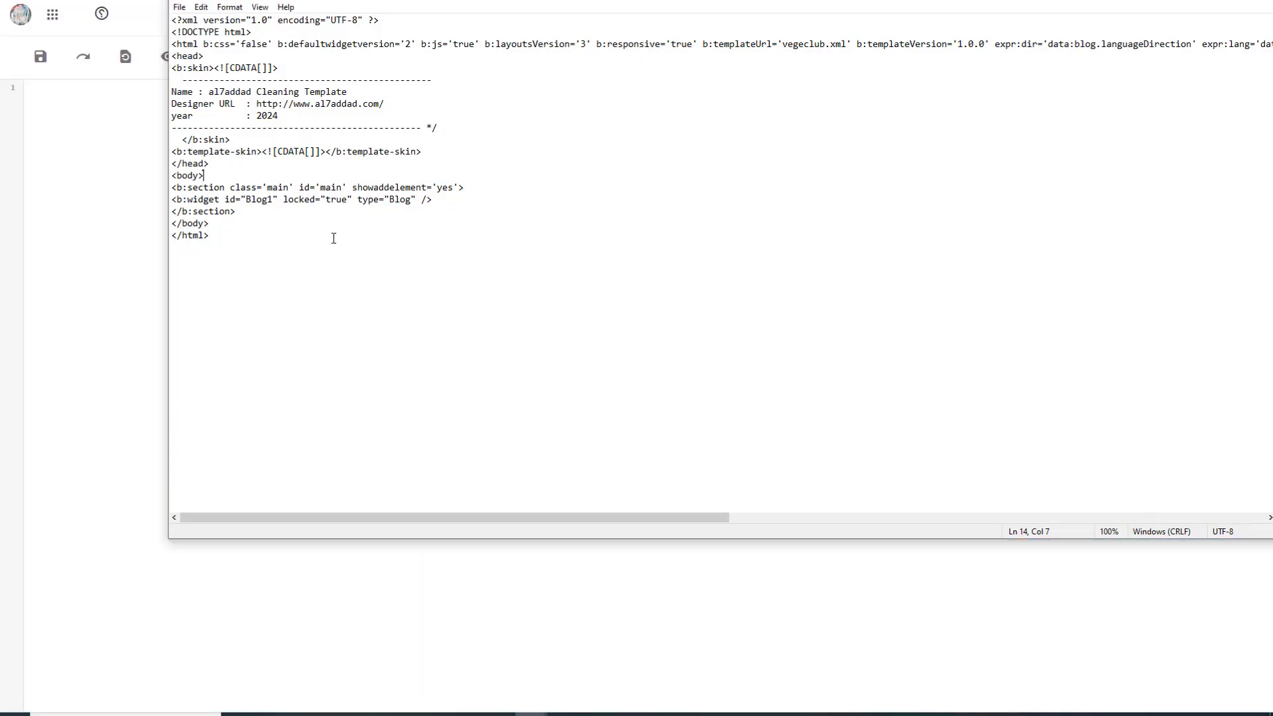
key(ctrl+a)
right_click(310, 152)
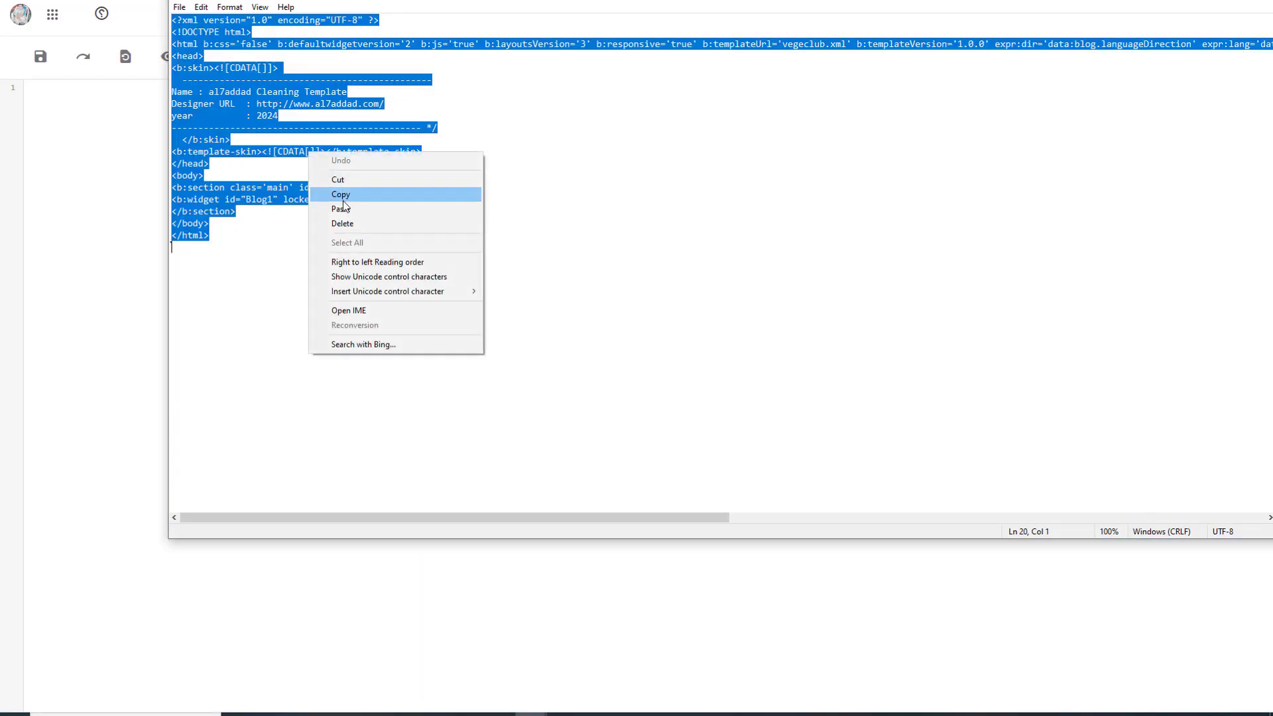
click(341, 195)
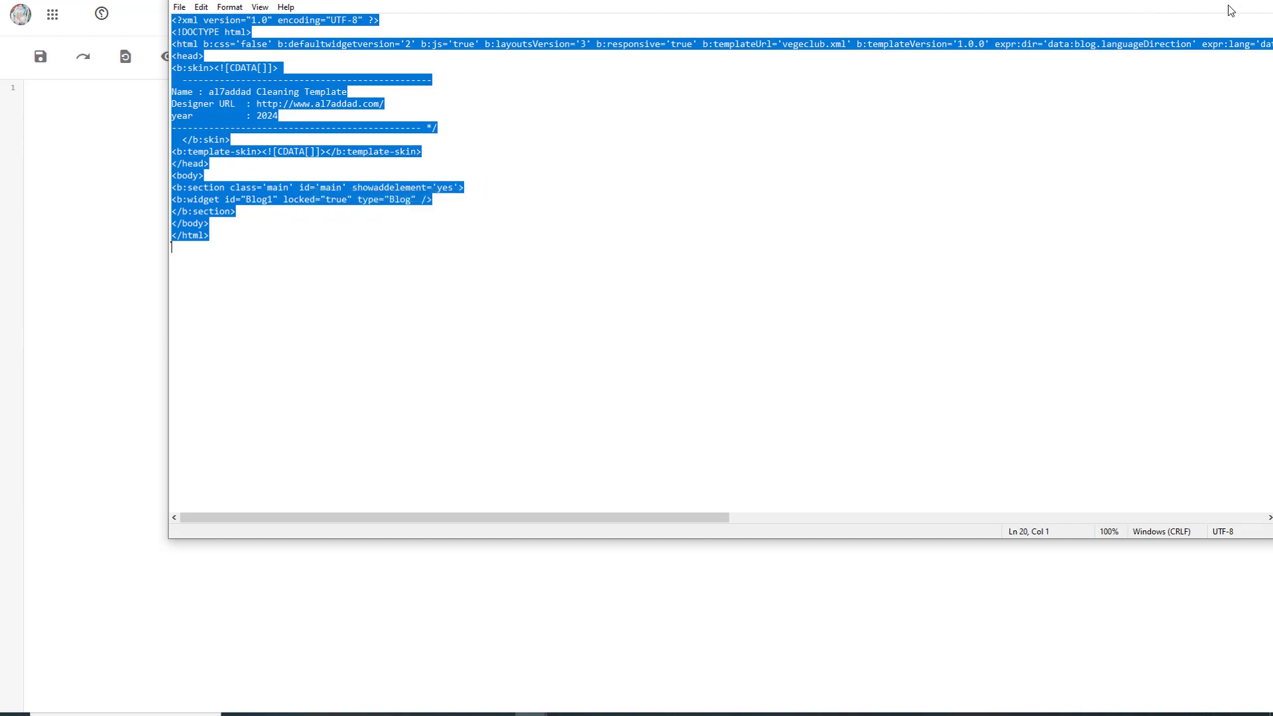
- Paste the cleaning template code into the empty Blogger theme editor and save the theme
key(alt+Tab)
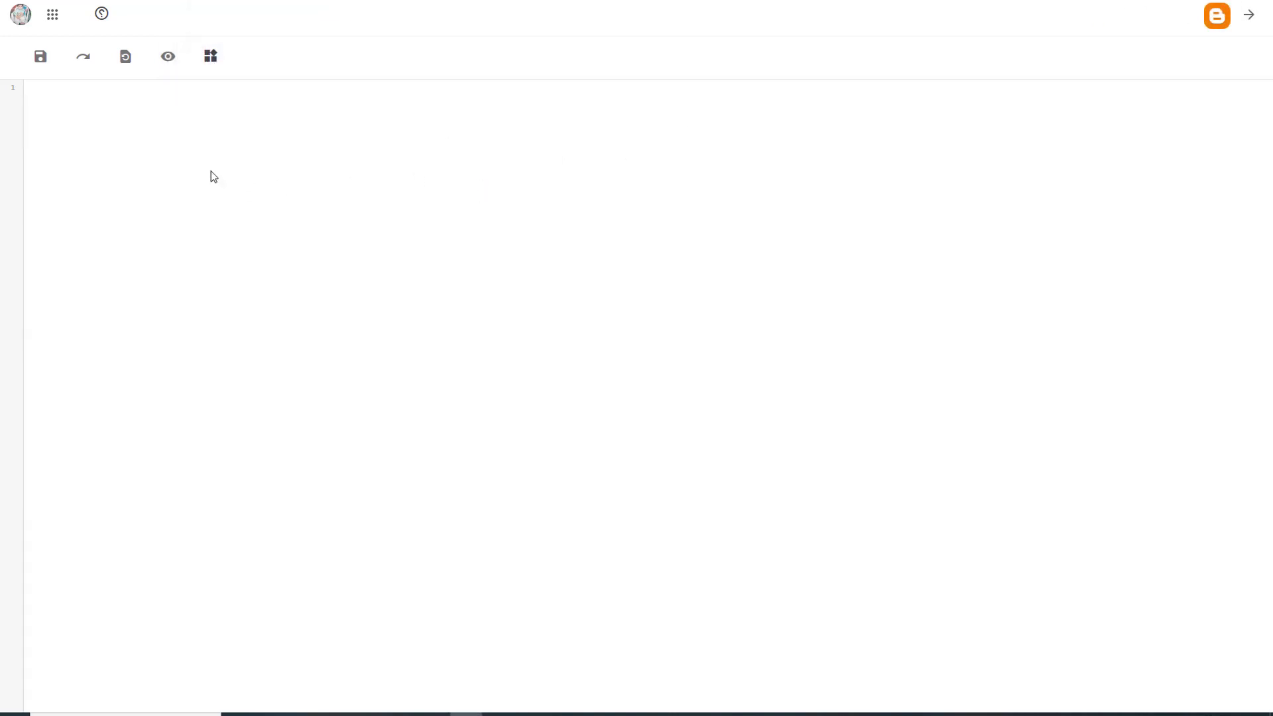
right_click(212, 175)
click(217, 264)
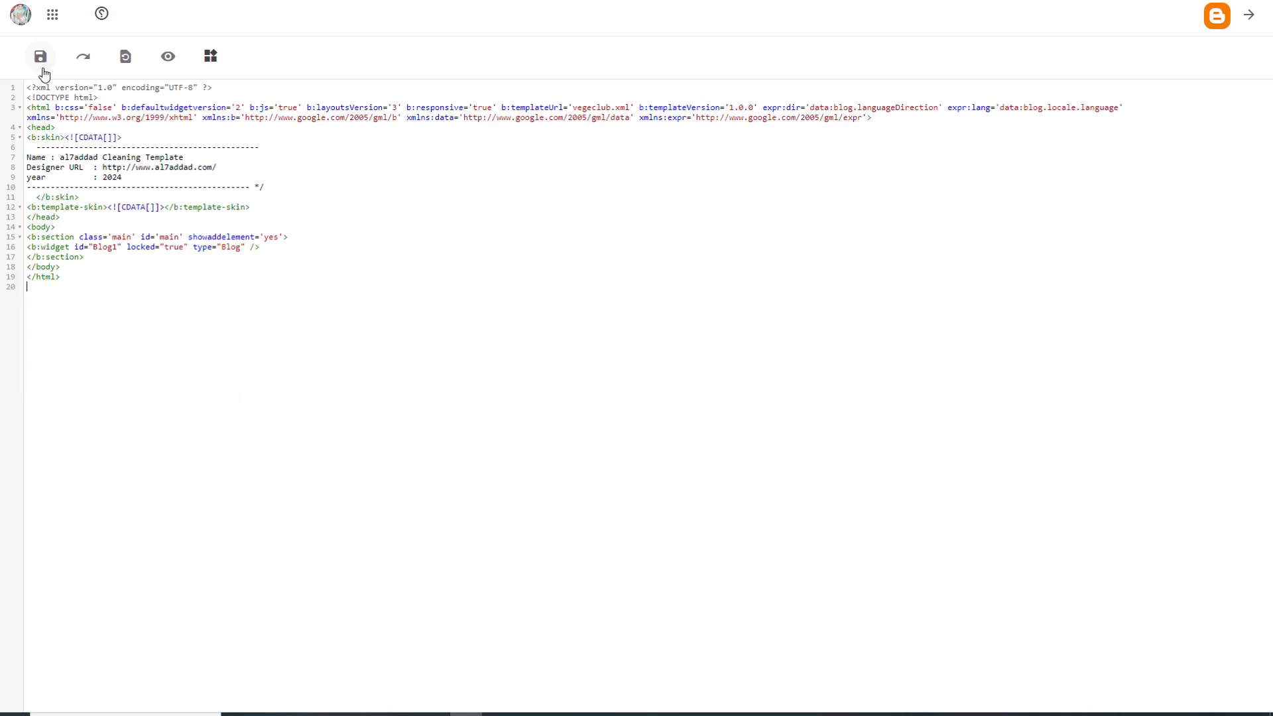
click(41, 57)
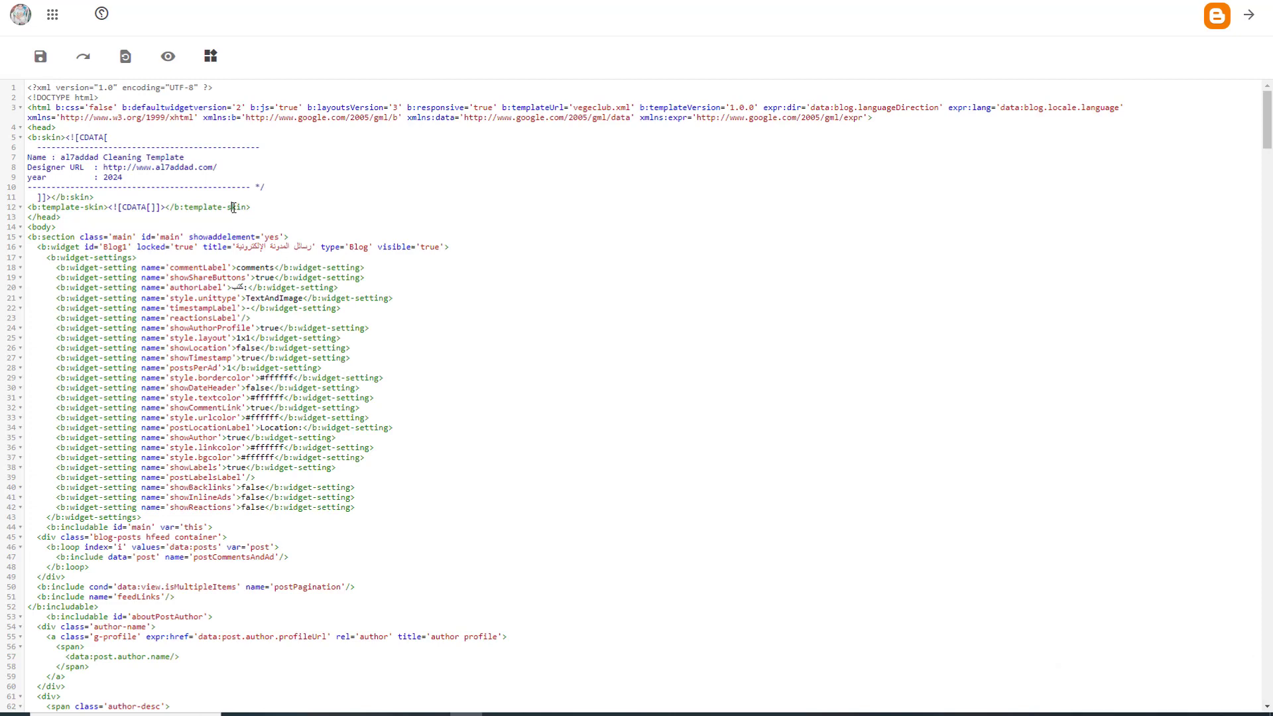
- Delete all the expanded cleaning template code from the theme editor
key(ctrl+a)
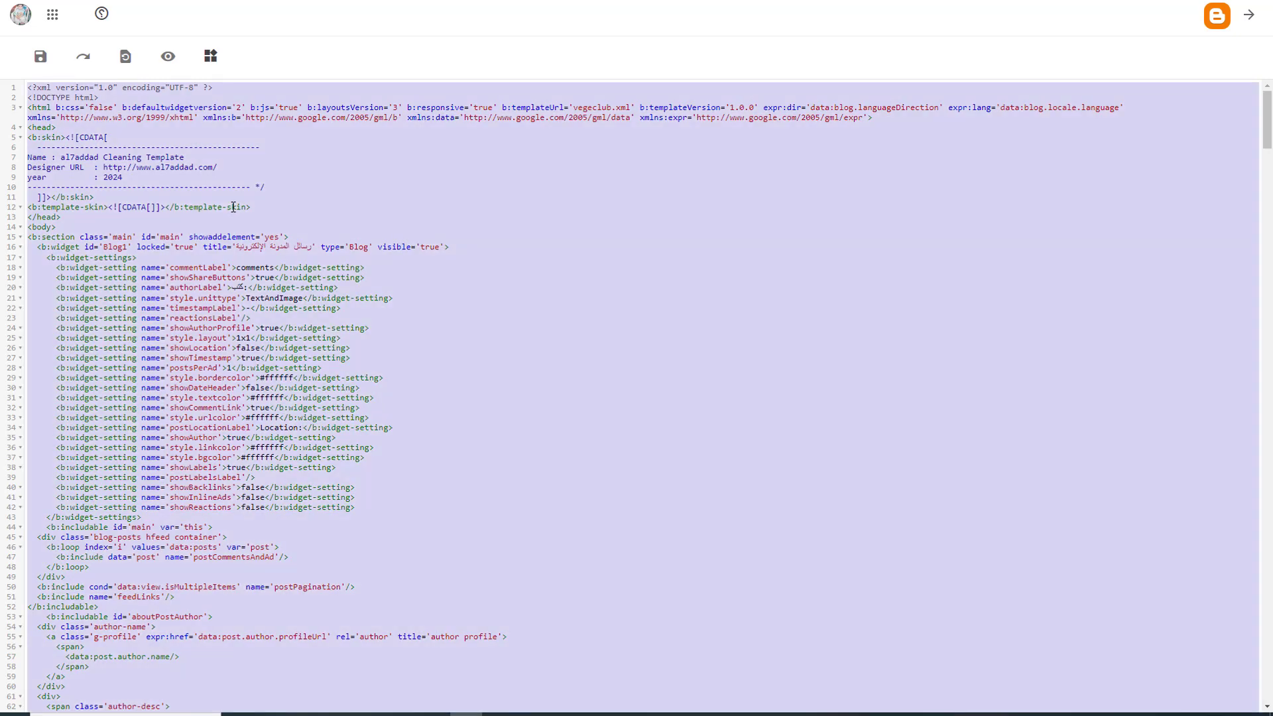
key(BackSpace)
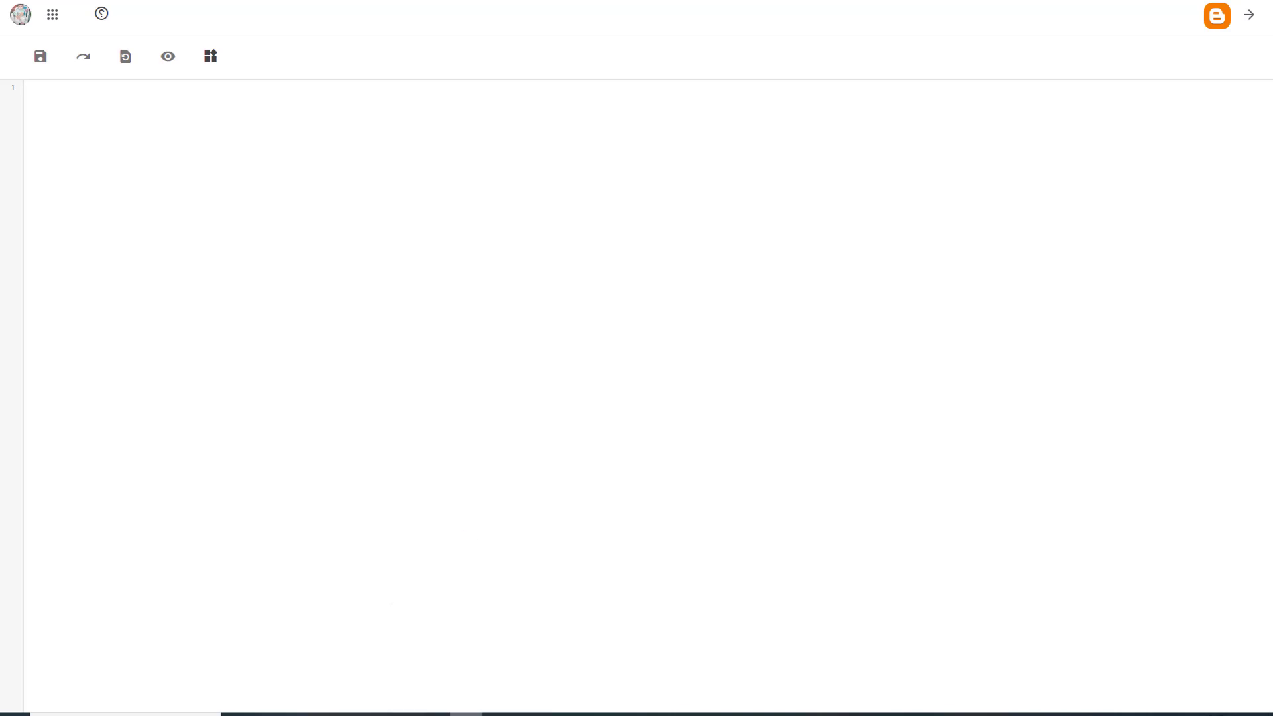
- Close the open Notepad window, move the Nest_Spot _Free_Version.xml shortcut to a free desktop area and open it with Notepad
click(531, 714)
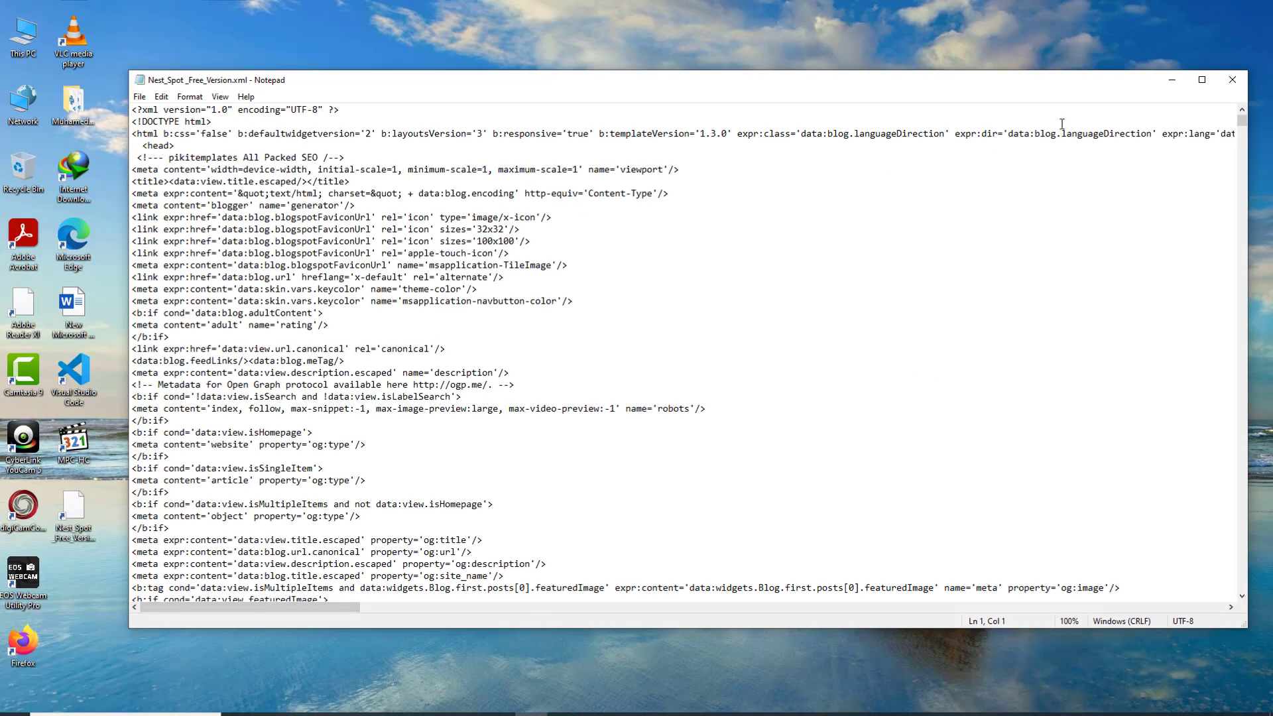
click(1232, 80)
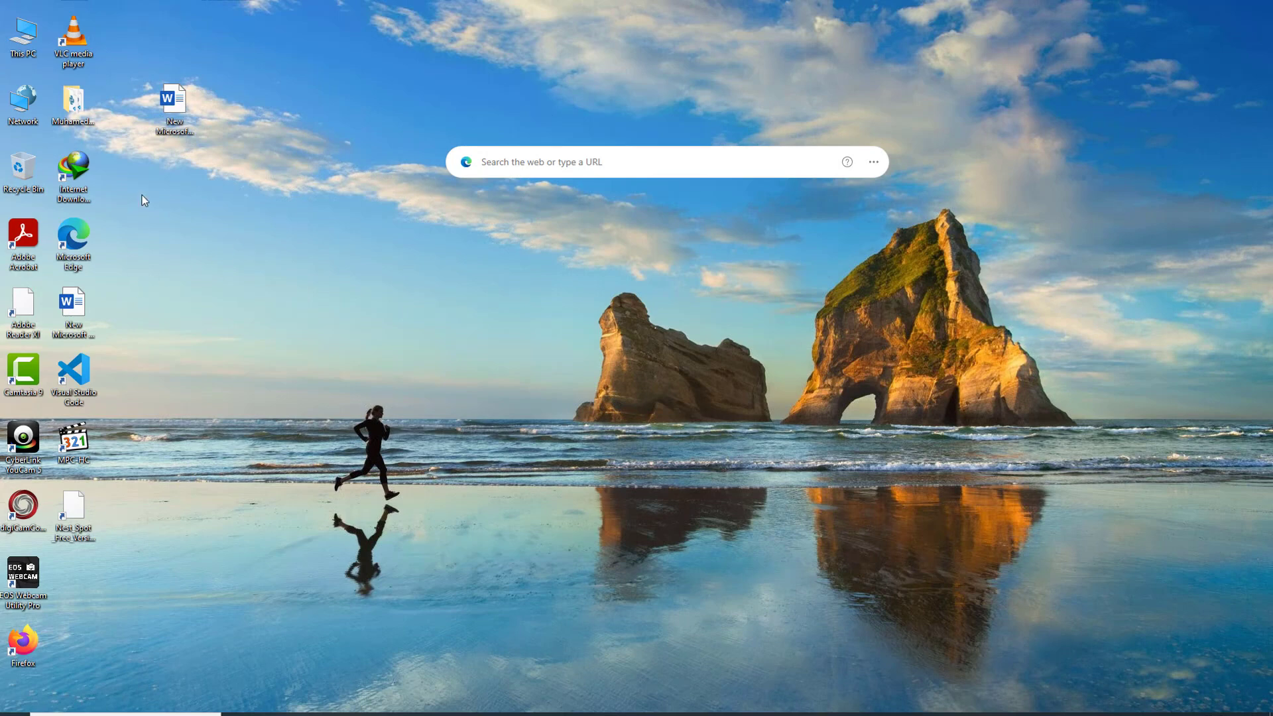
drag(74, 509, 316, 121)
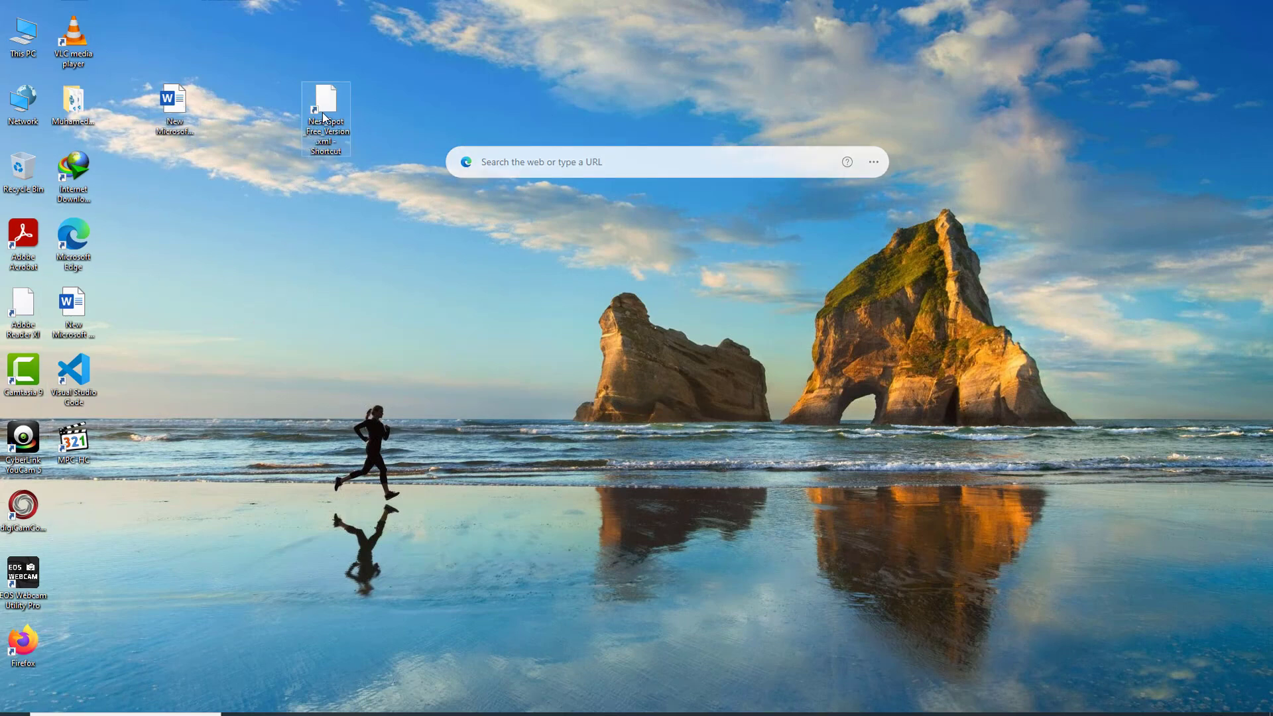
right_click(324, 117)
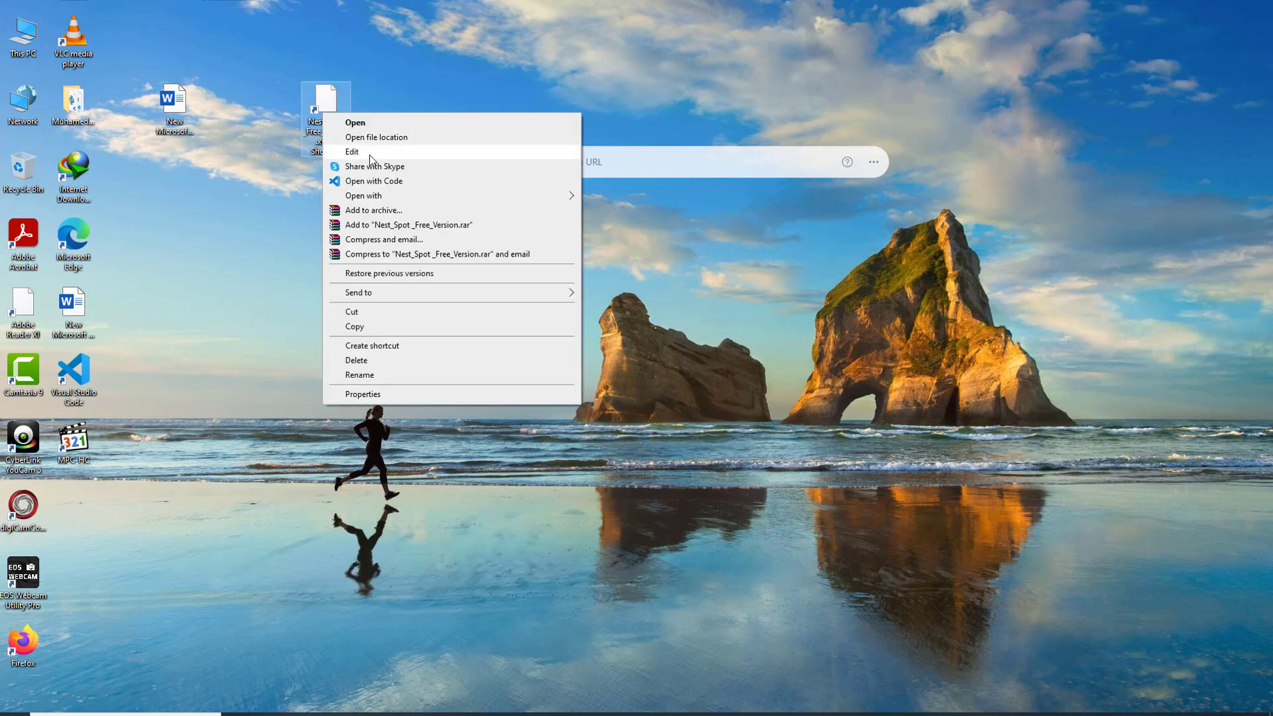
mouse_move(567, 197)
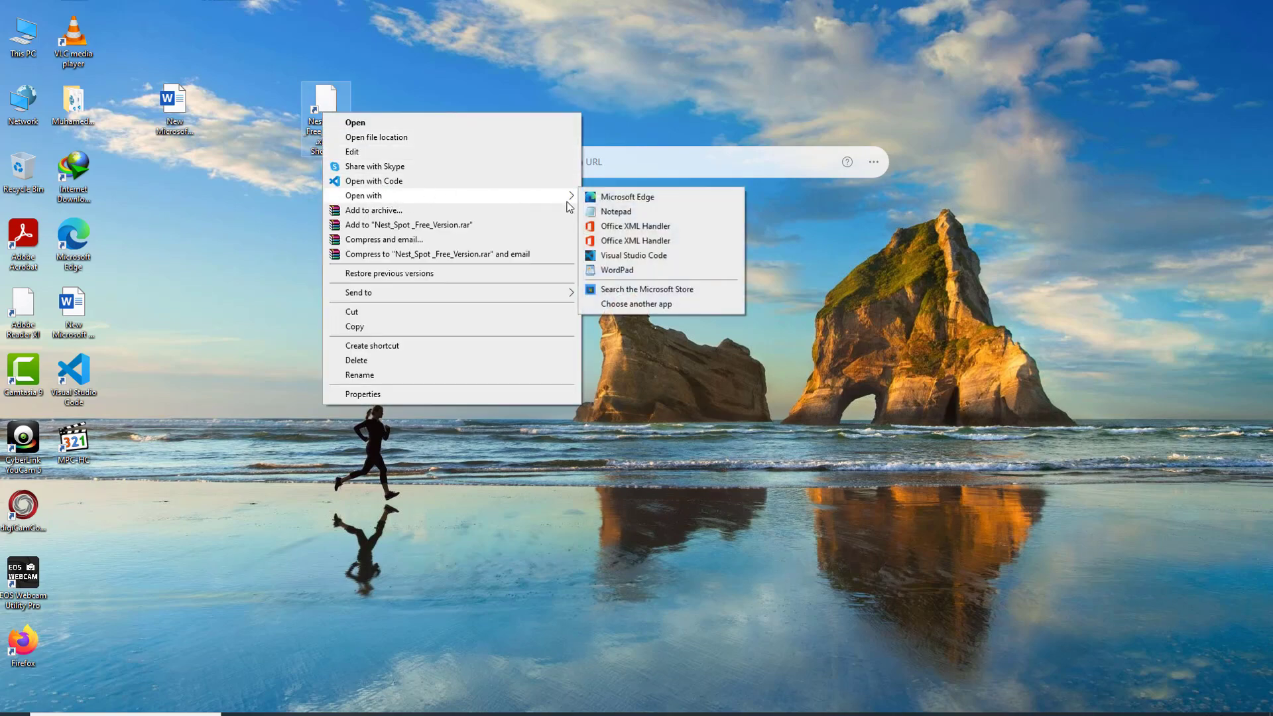
click(594, 217)
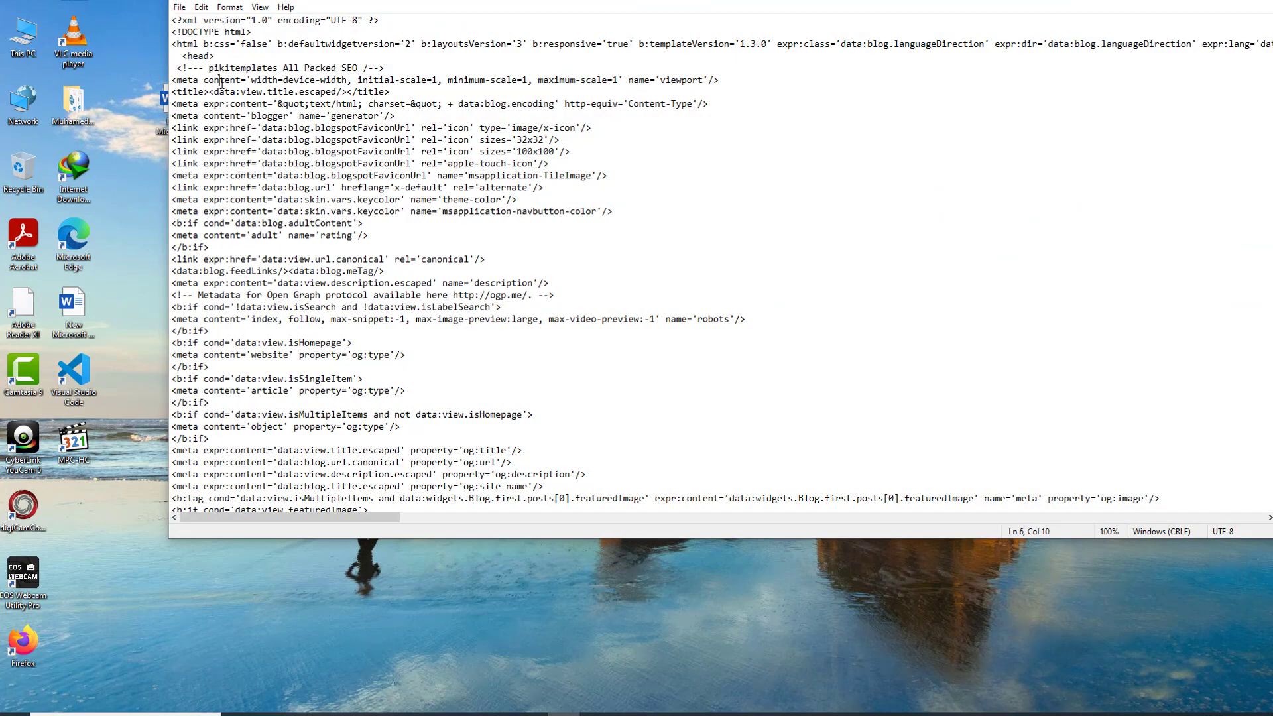
- Copy the entire code of Nest_Spot _Free_Version.xml
key(ctrl+a)
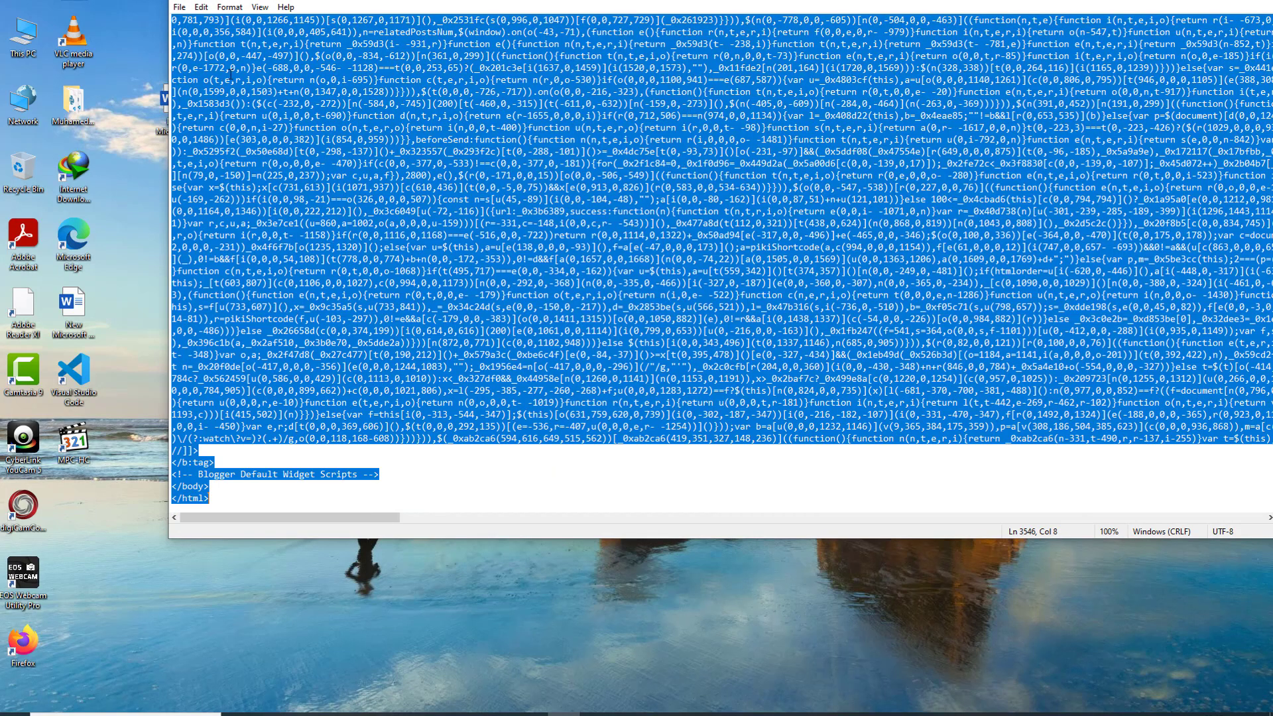
right_click(313, 77)
click(356, 126)
- Return to Blogger, paste the NestSpot template code into the empty theme editor and save the theme
drag(467, 714, 398, 307)
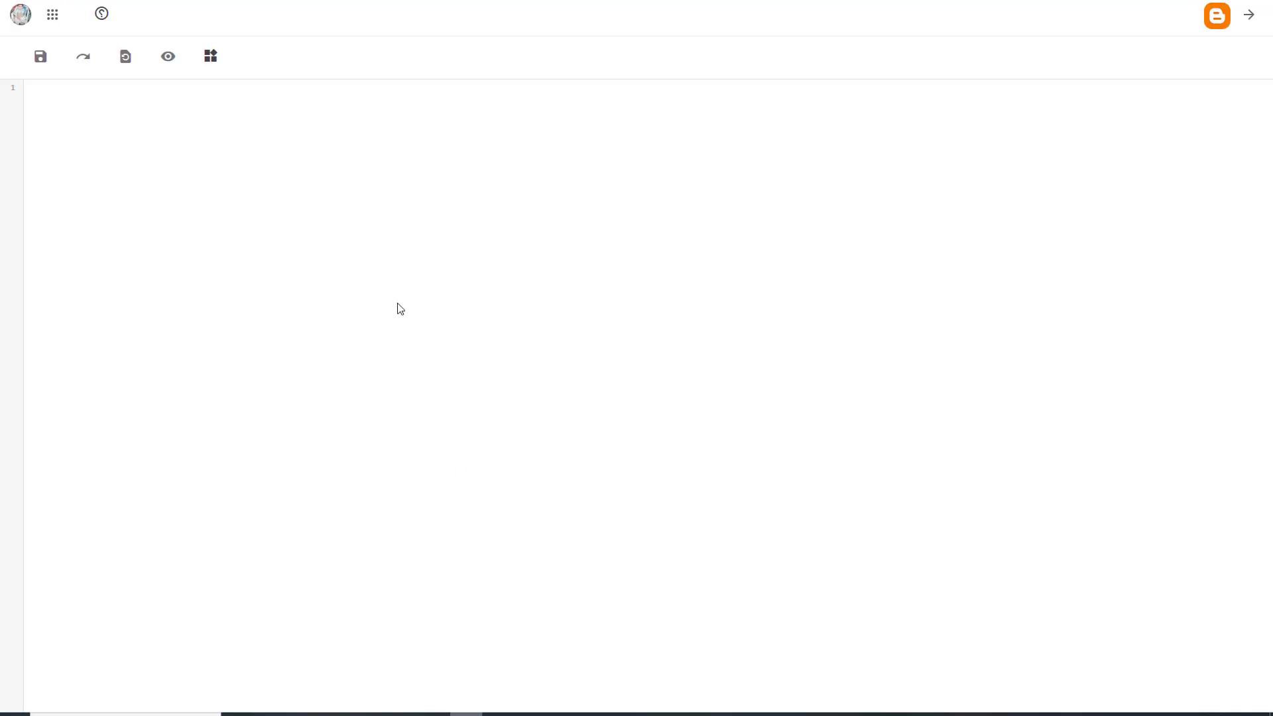
click(252, 173)
right_click(250, 174)
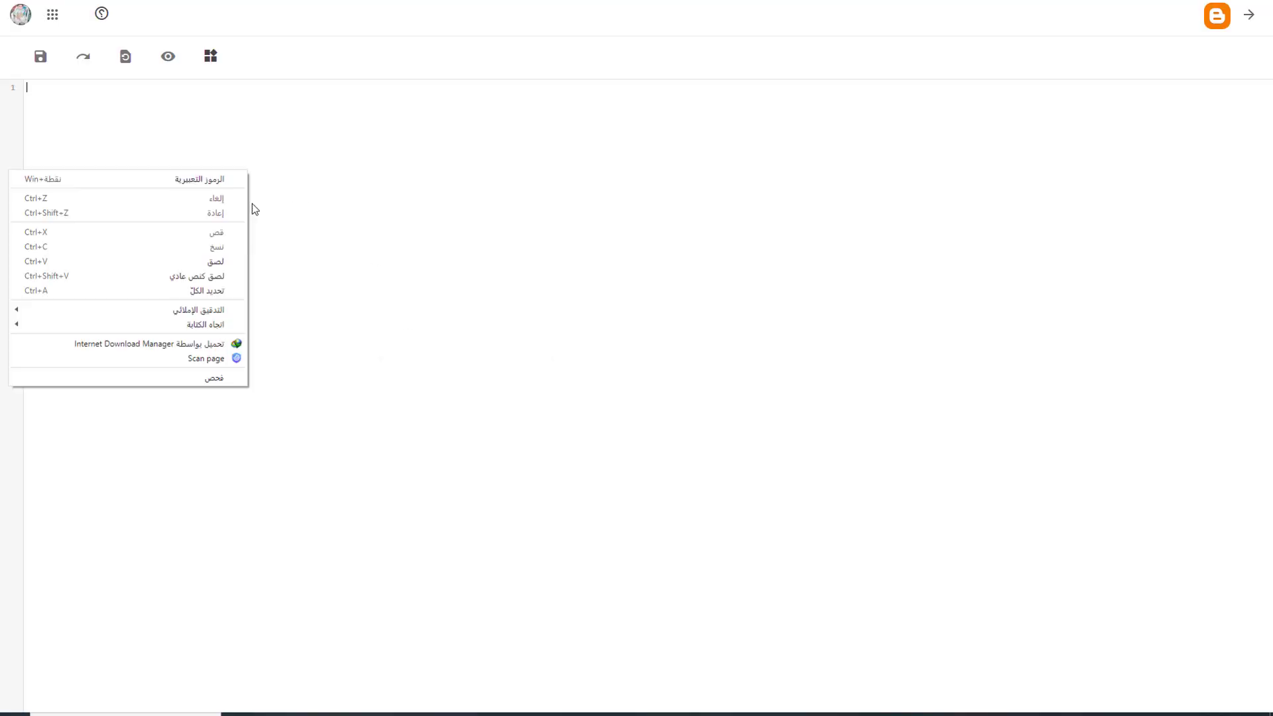
click(228, 260)
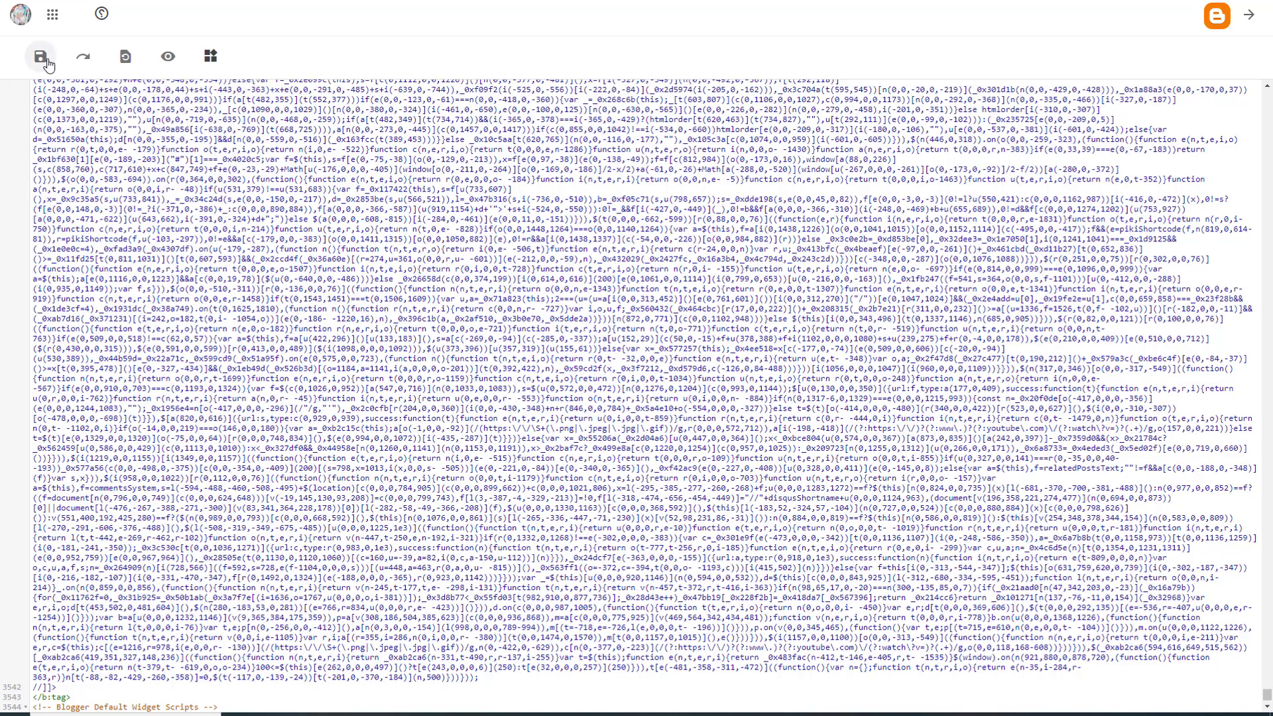
click(47, 60)
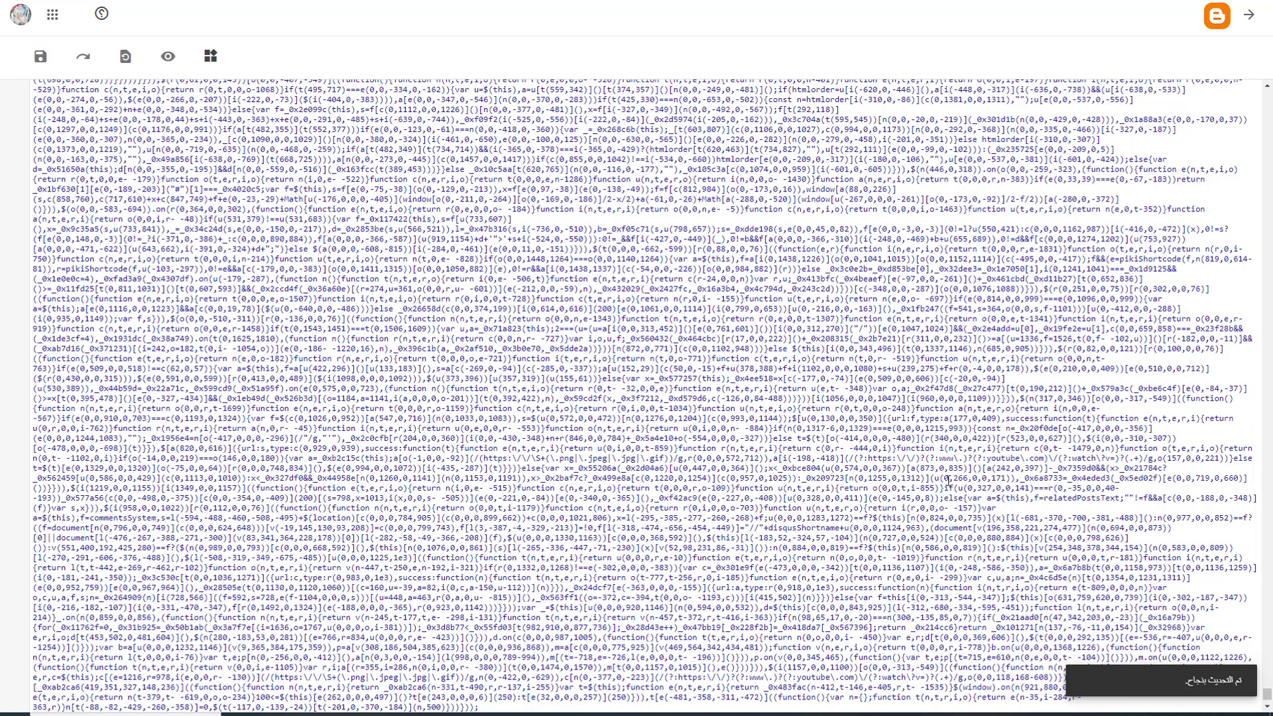
- Leave the theme editor, open the live blog and look over the new NestSpot homepage from header to footer
click(1250, 15)
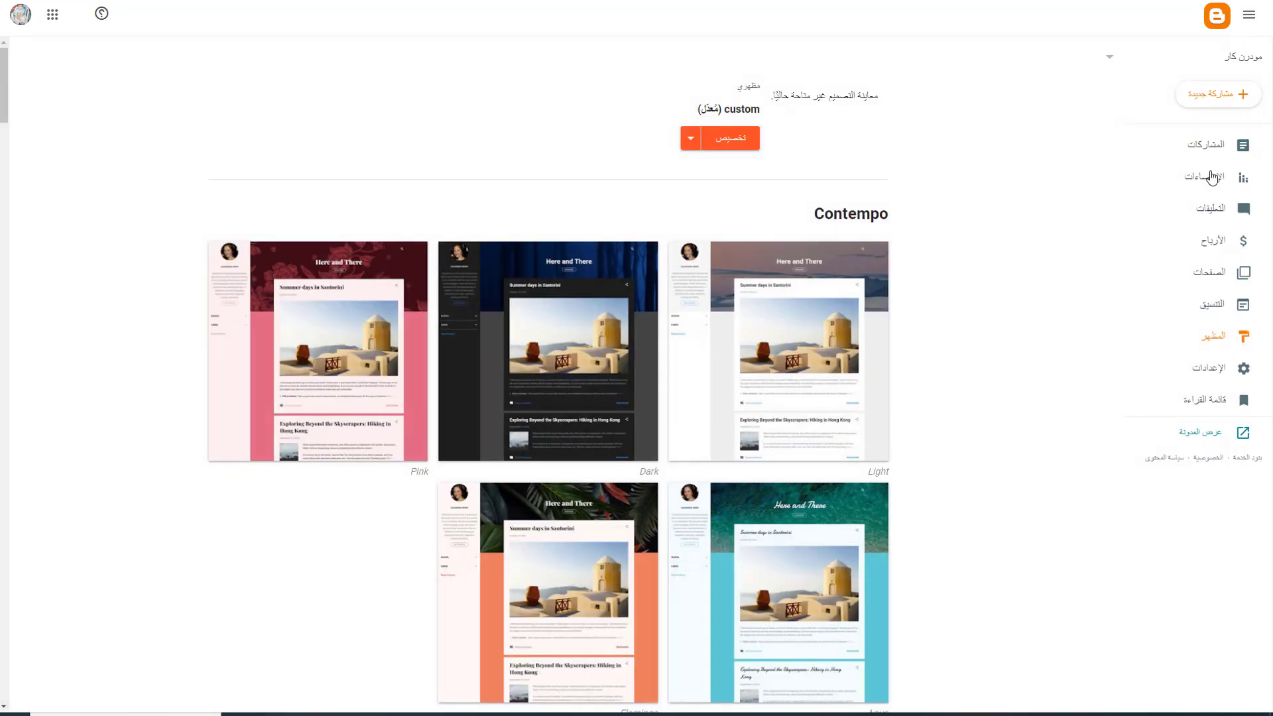
click(1211, 433)
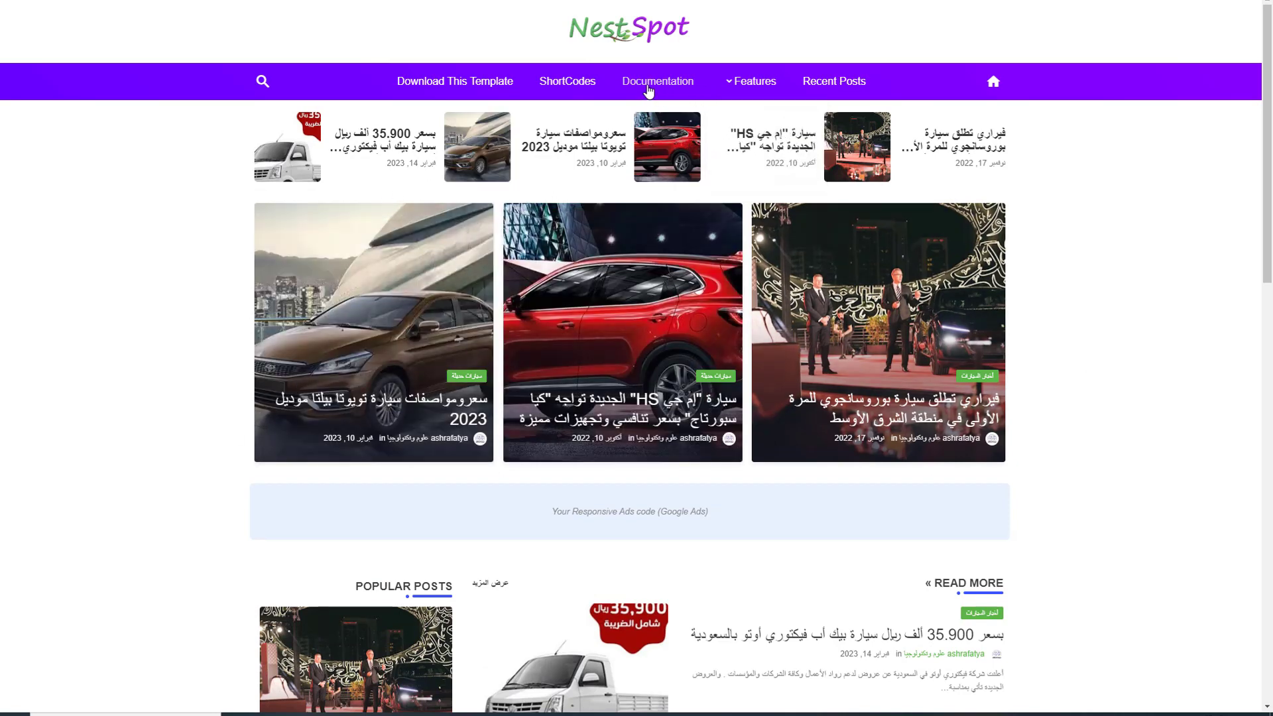
scroll(488, 355, down, 5)
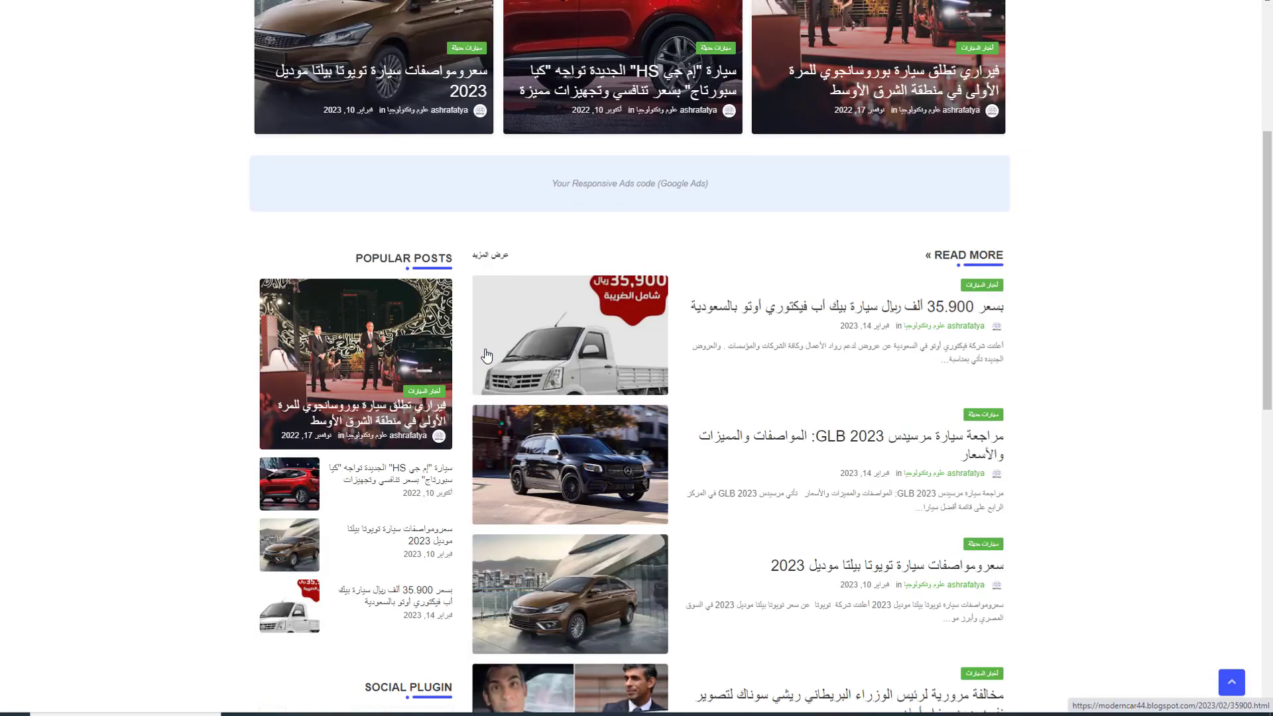
scroll(488, 356, up, 5)
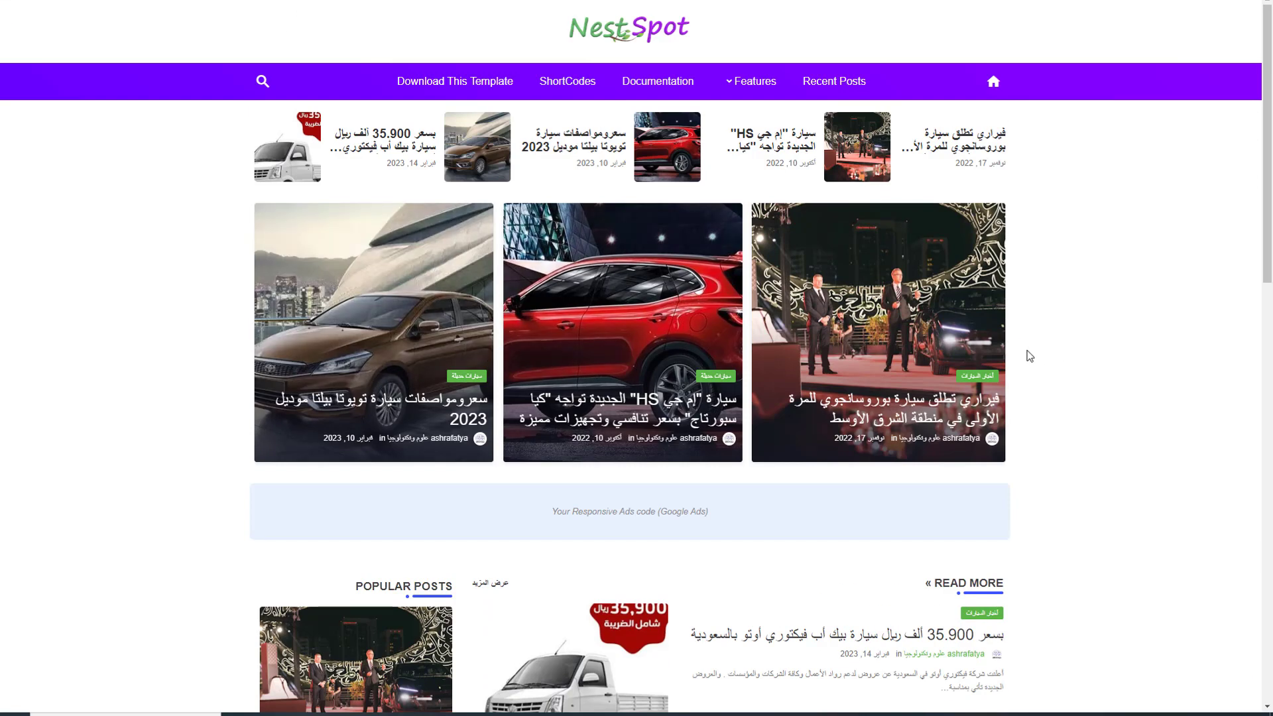
scroll(1030, 356, down, 5)
scroll(1030, 356, down, 10)
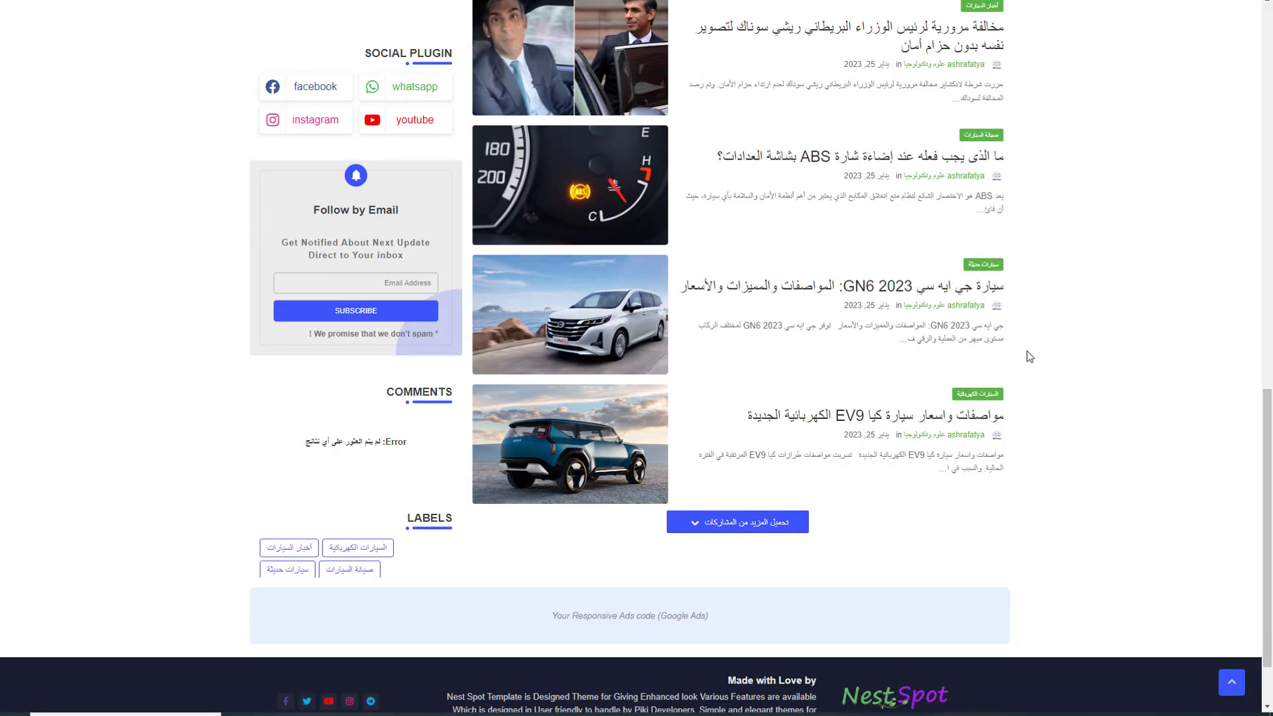
scroll(1030, 356, up, 5)
scroll(1030, 357, up, 9)
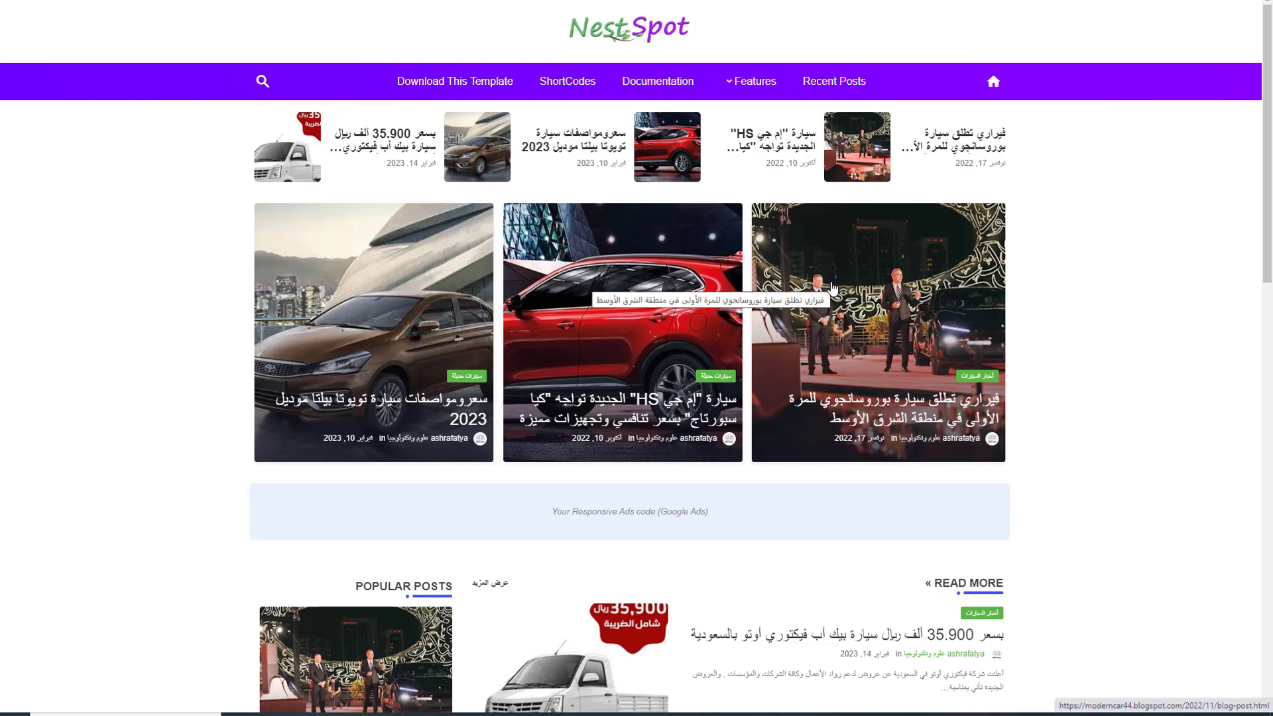
scroll(832, 287, down, 9)
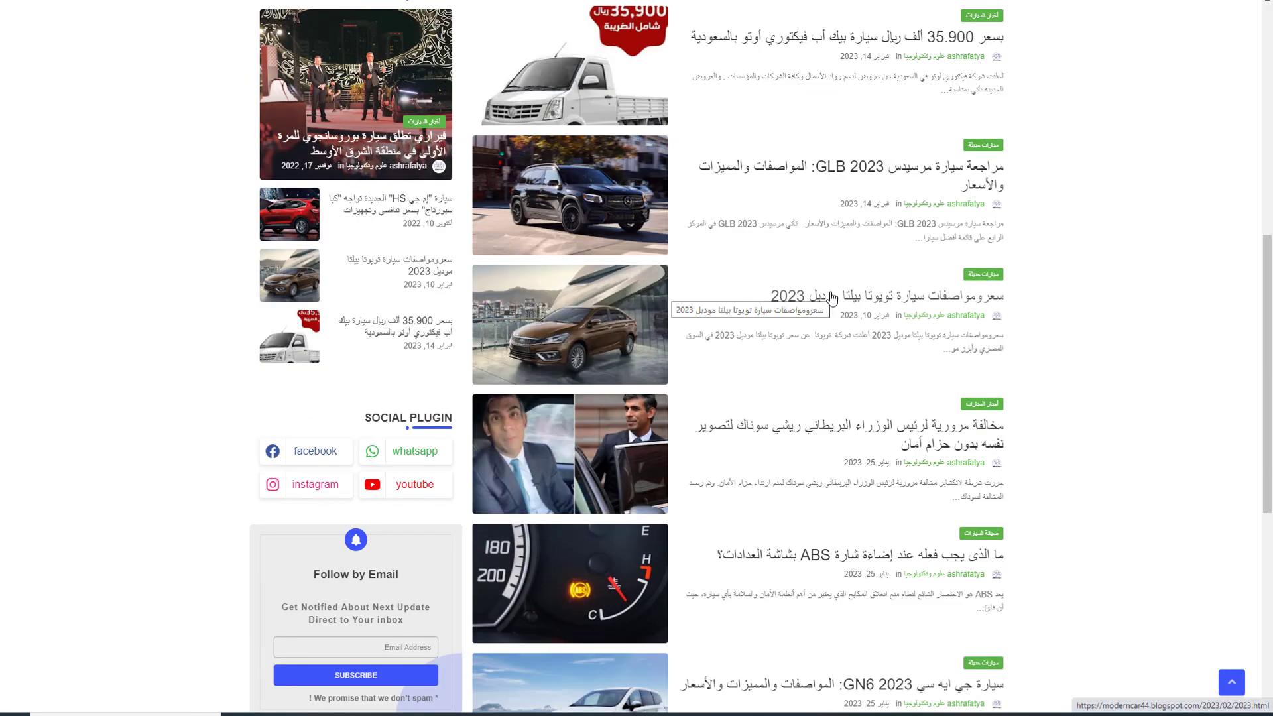
scroll(833, 297, down, 7)
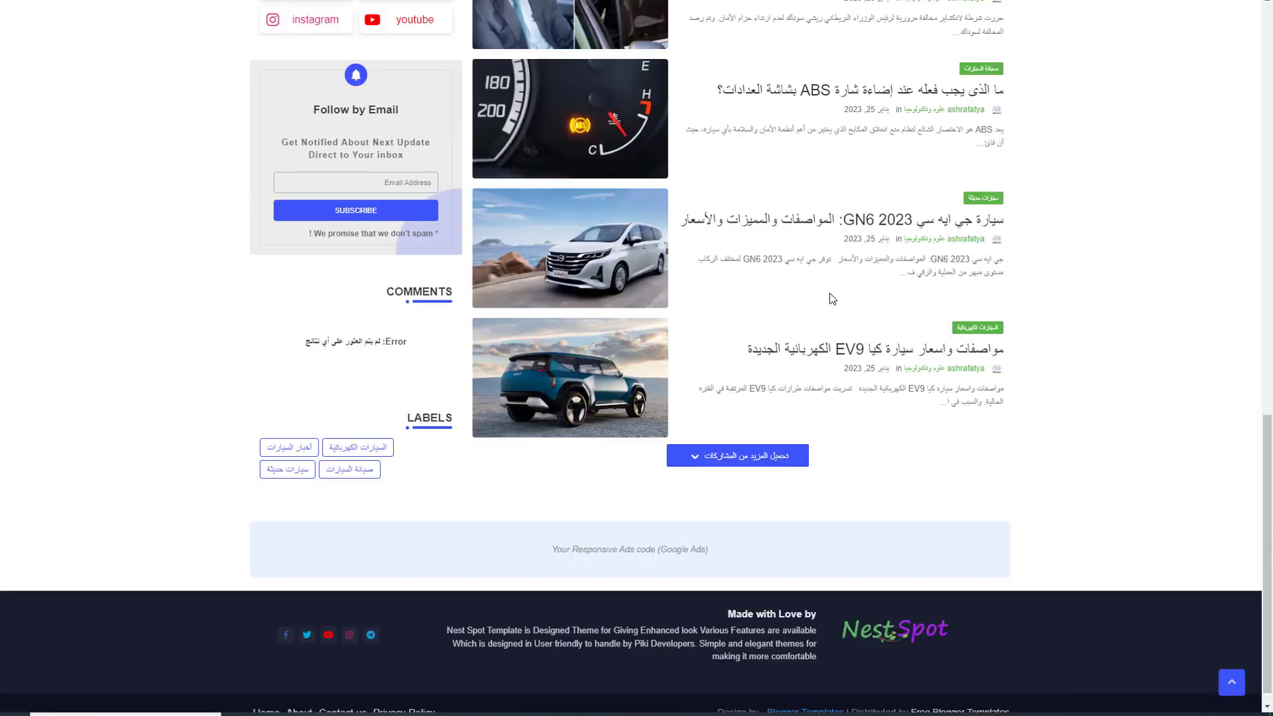
scroll(832, 298, up, 16)
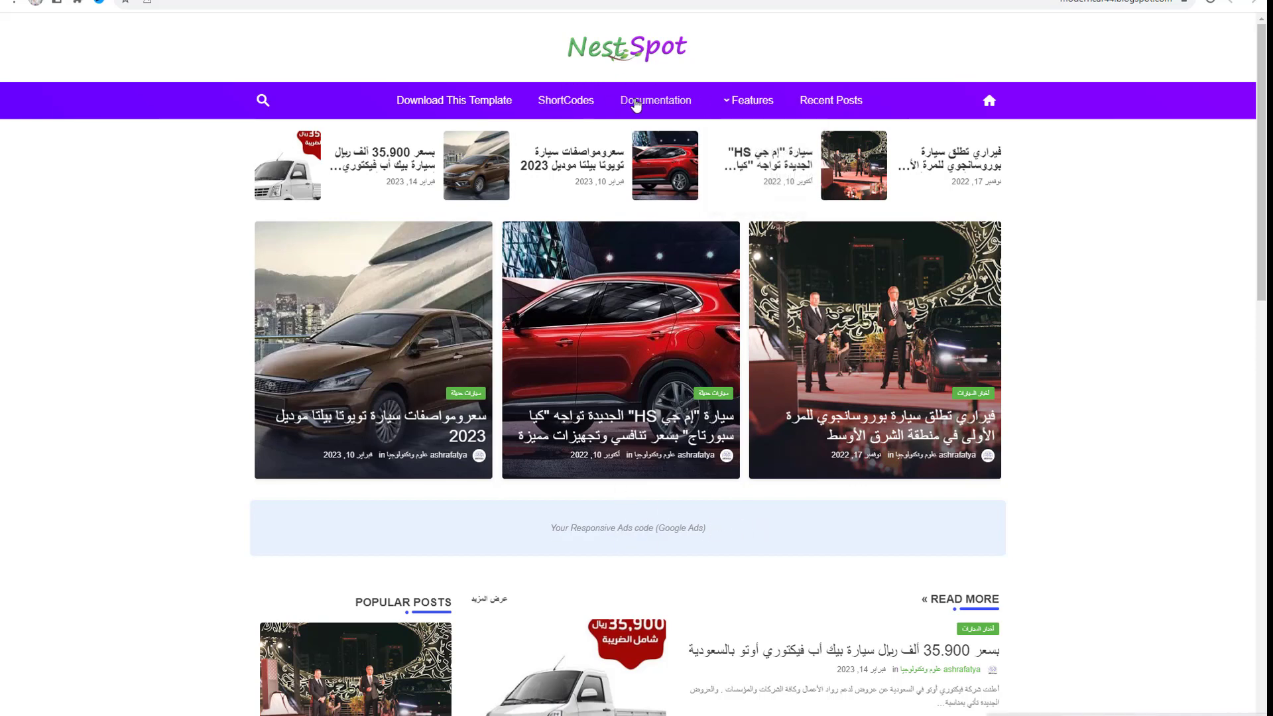
- Examine the homepage's navigation menu, featured posts, post list and sidebar widgets, including the social links, email subscription and labels
mouse_move(775, 108)
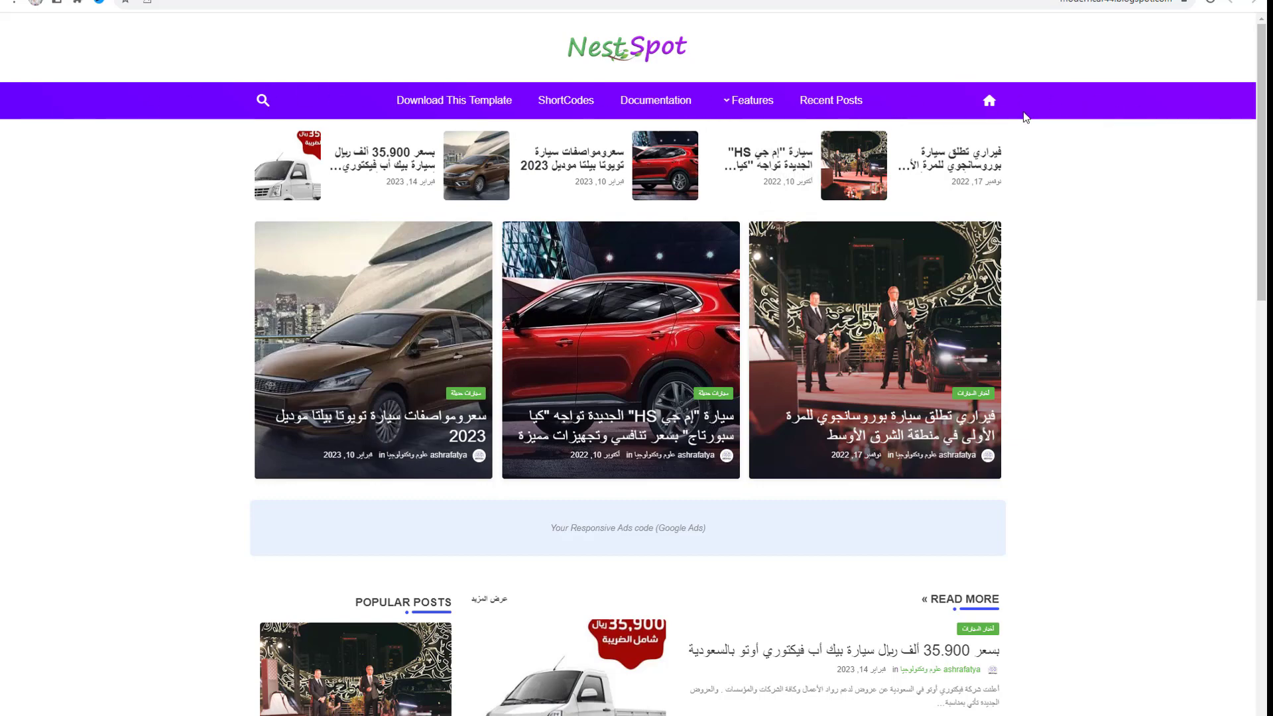
scroll(824, 272, down, 2)
scroll(824, 272, up, 2)
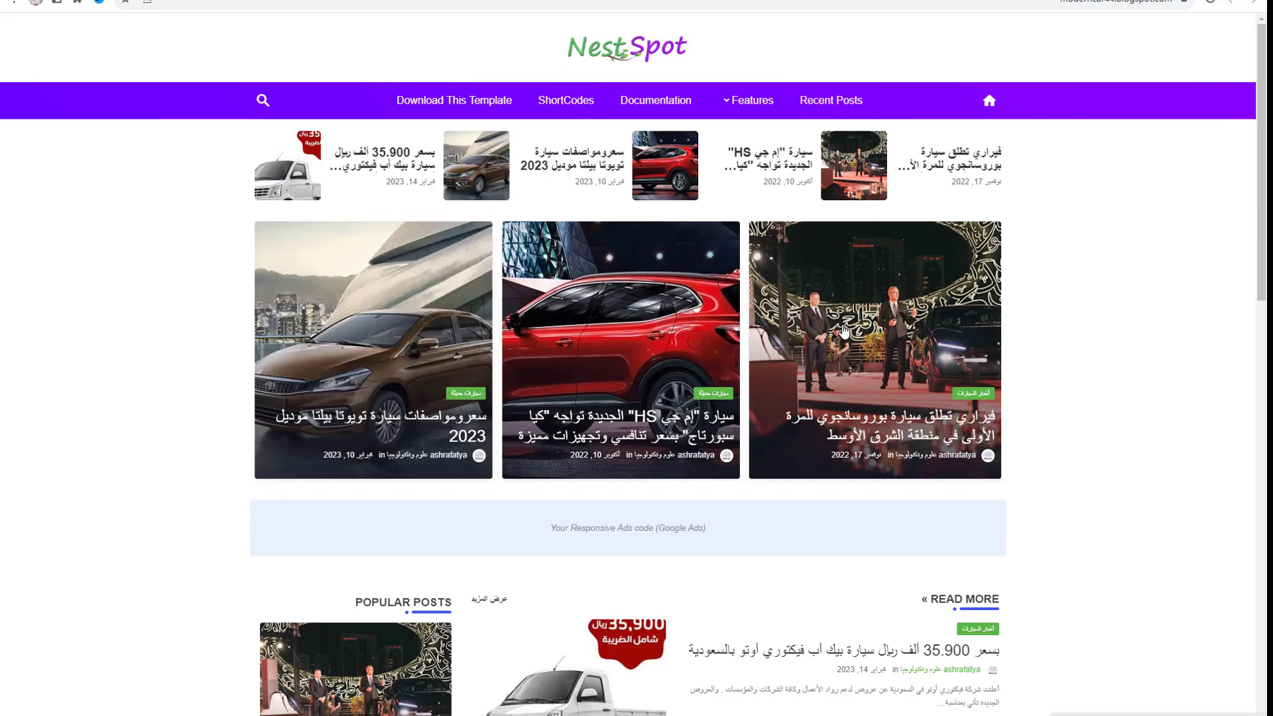
scroll(844, 332, down, 4)
scroll(844, 332, down, 4)
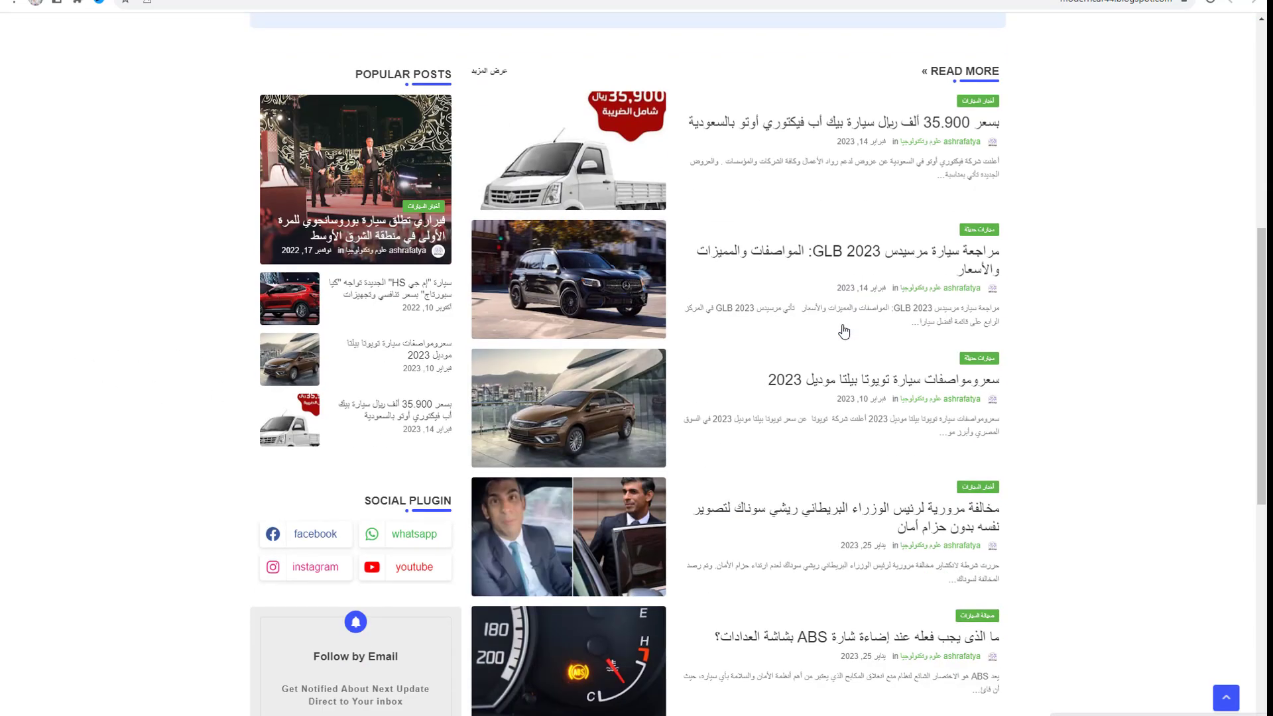
scroll(844, 332, down, 3)
scroll(845, 332, down, 1)
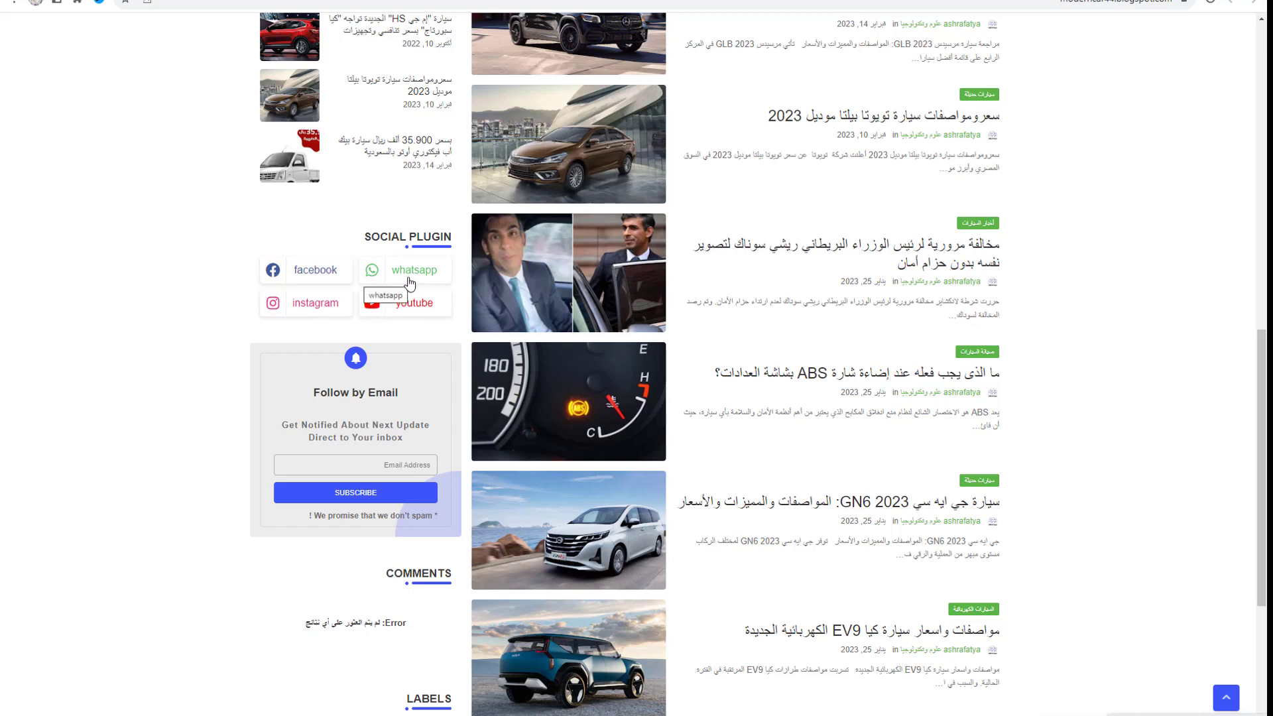
scroll(376, 322, down, 4)
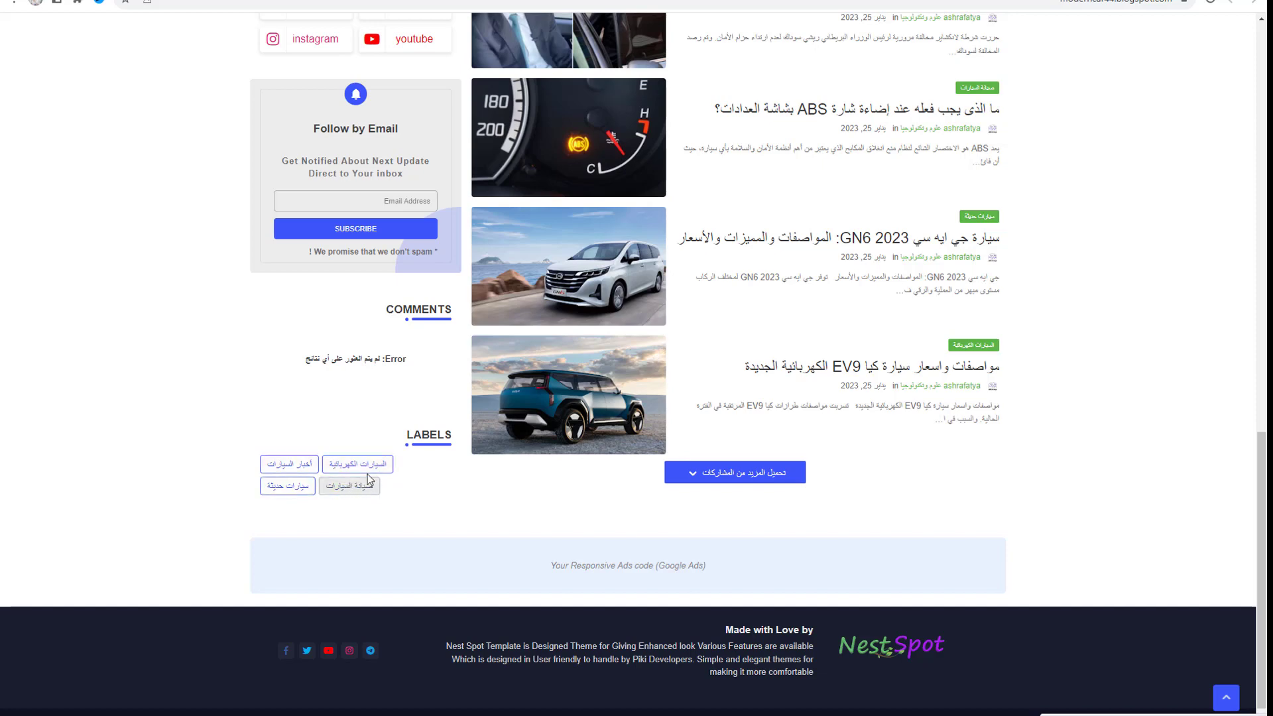
click(290, 465)
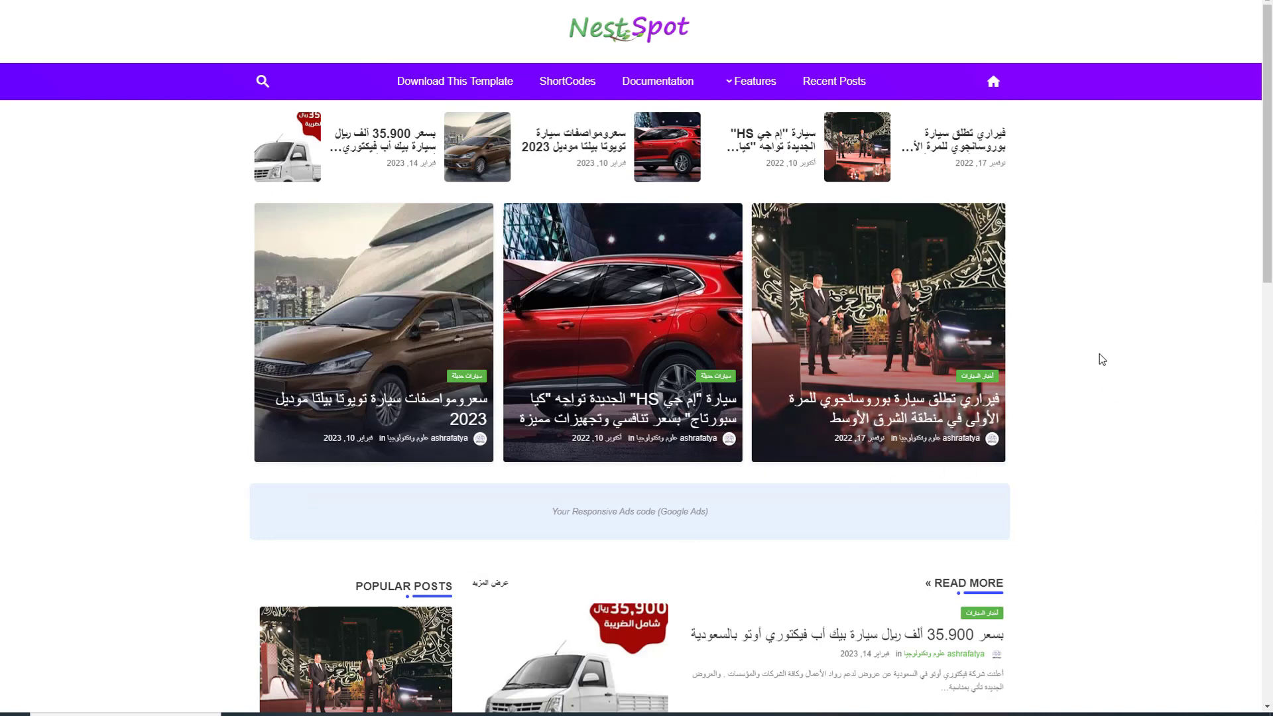